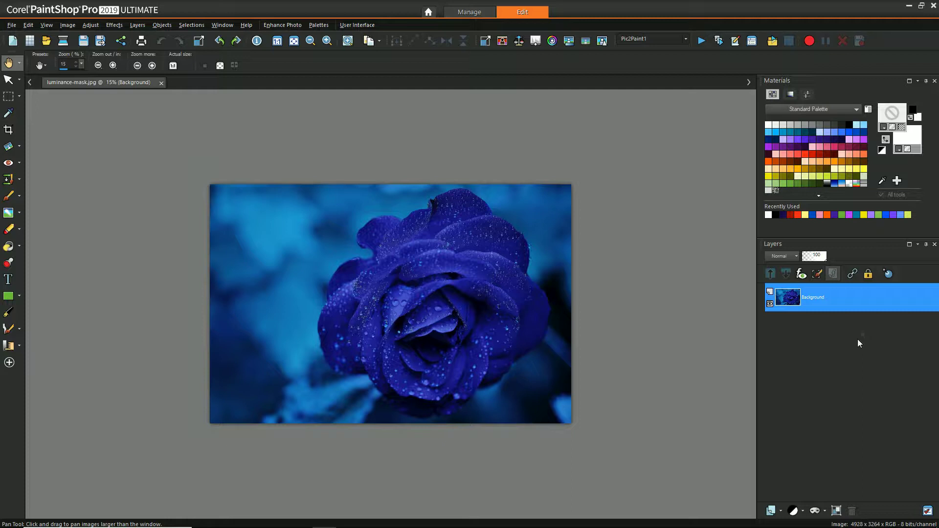
# - Duplicate Background, mask the copy with luminance-mask.jpg's luminance, and hide the Background layer
pyautogui.rightClick(823, 298)
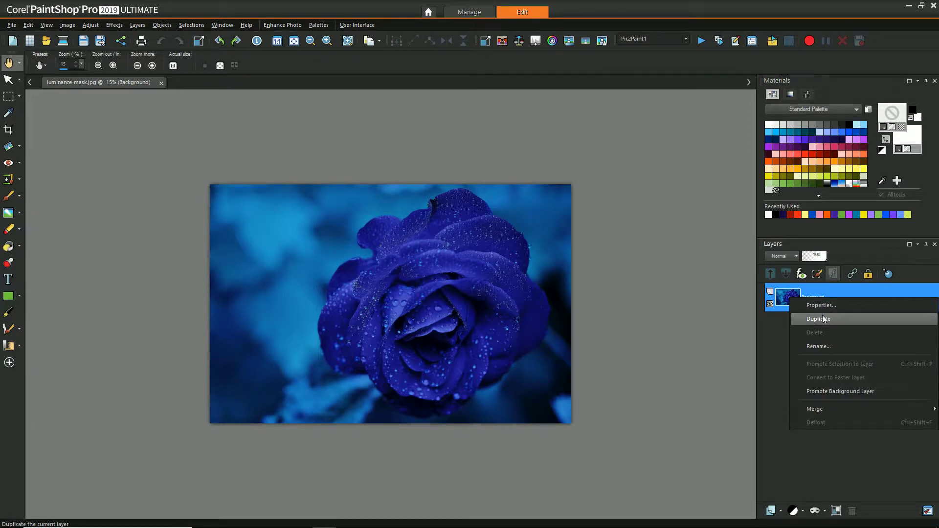
pyautogui.click(823, 318)
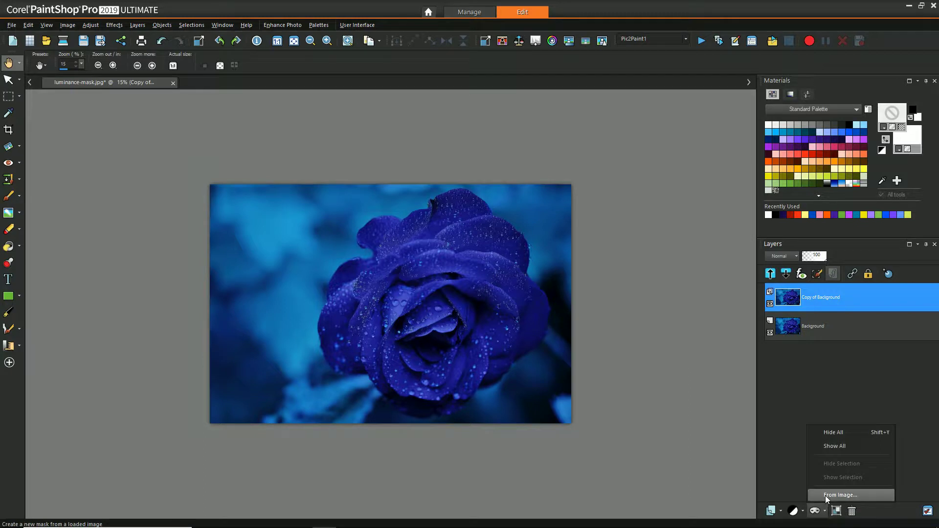
pyautogui.click(827, 496)
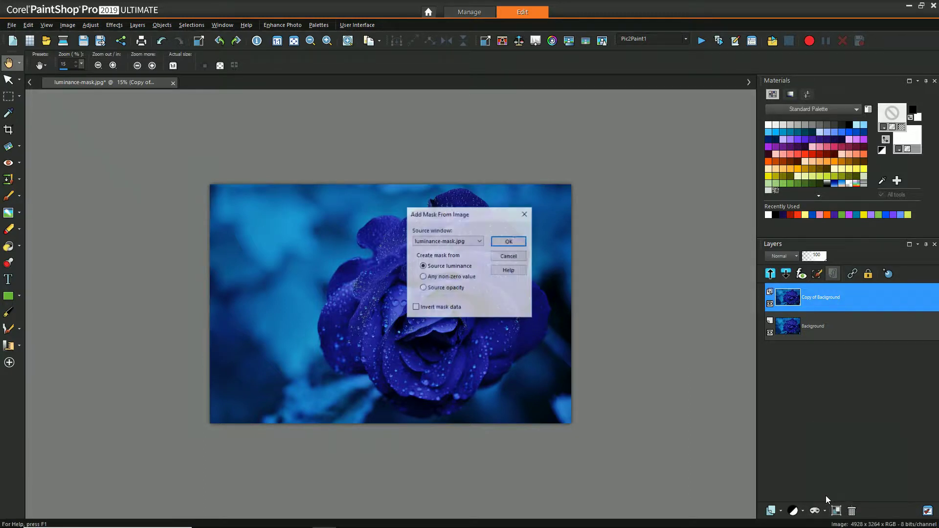
pyautogui.click(477, 242)
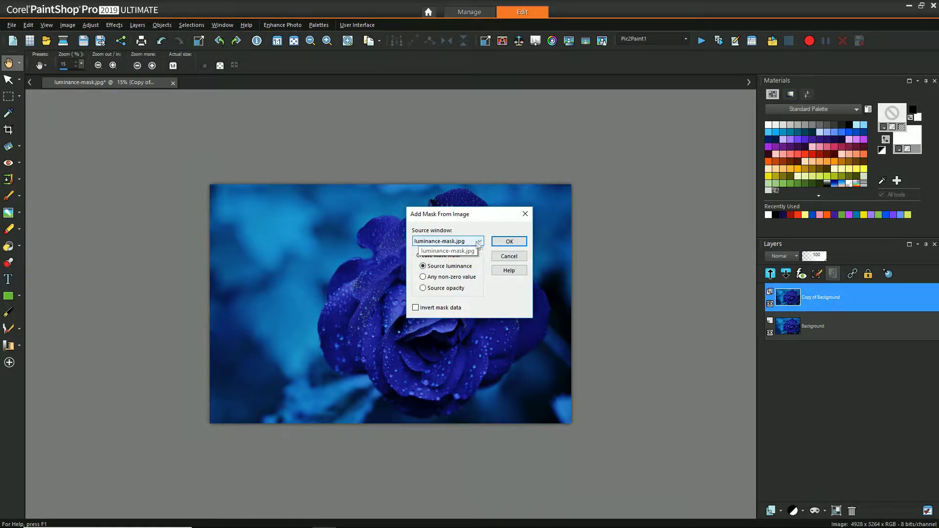
pyautogui.click(440, 249)
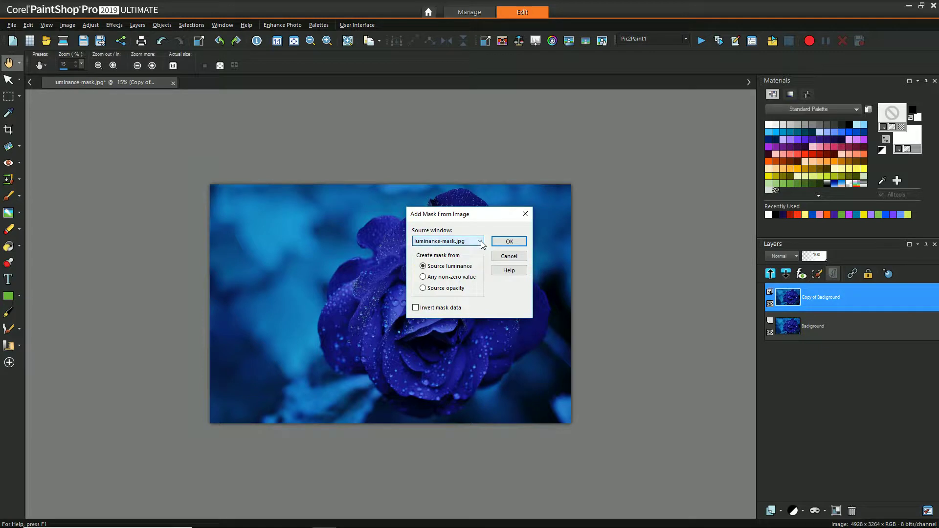
pyautogui.click(508, 242)
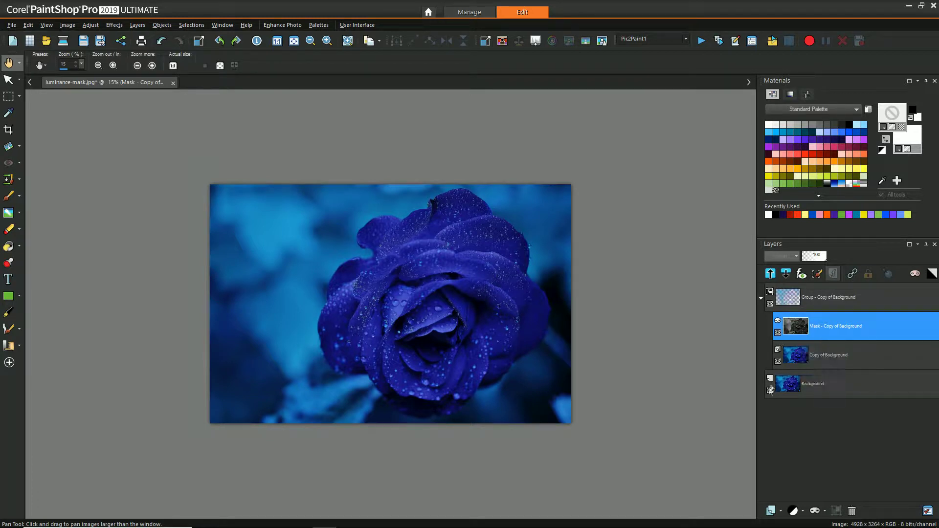
pyautogui.click(769, 391)
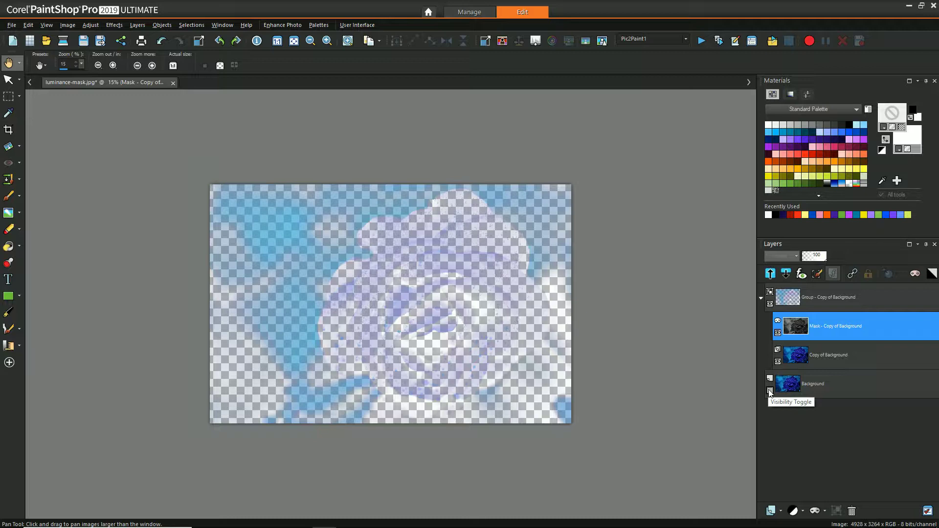
# - Show the Background layer again and display the Histogram palette as a large floating window
pyautogui.click(770, 391)
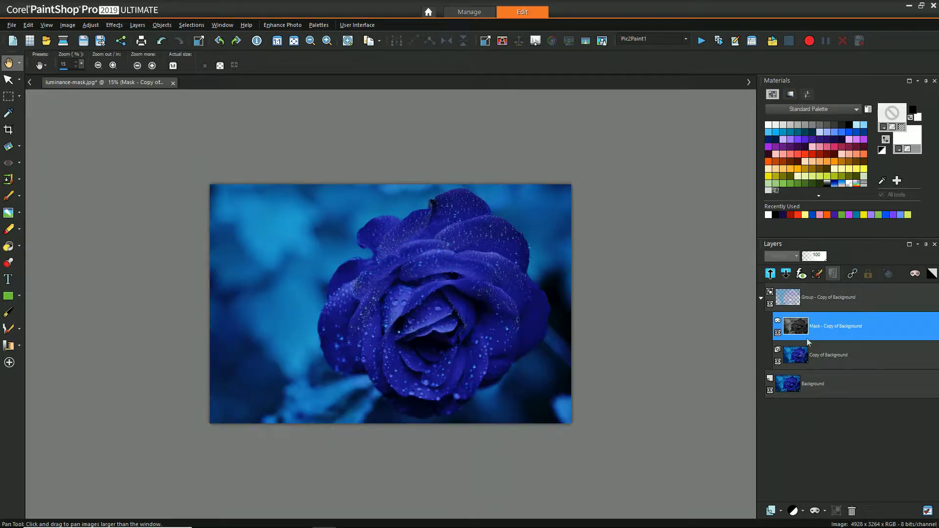
pyautogui.click(91, 25)
pyautogui.moveTo(157, 132)
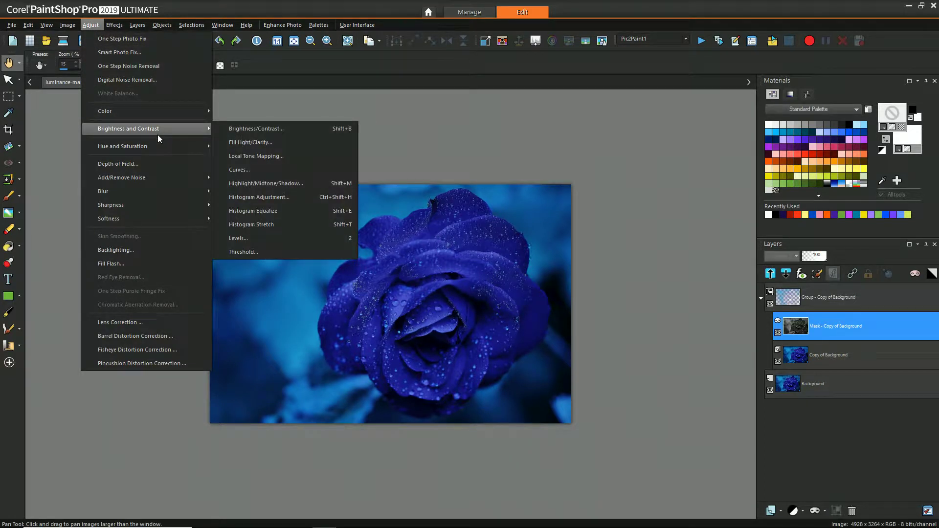
pyautogui.click(280, 222)
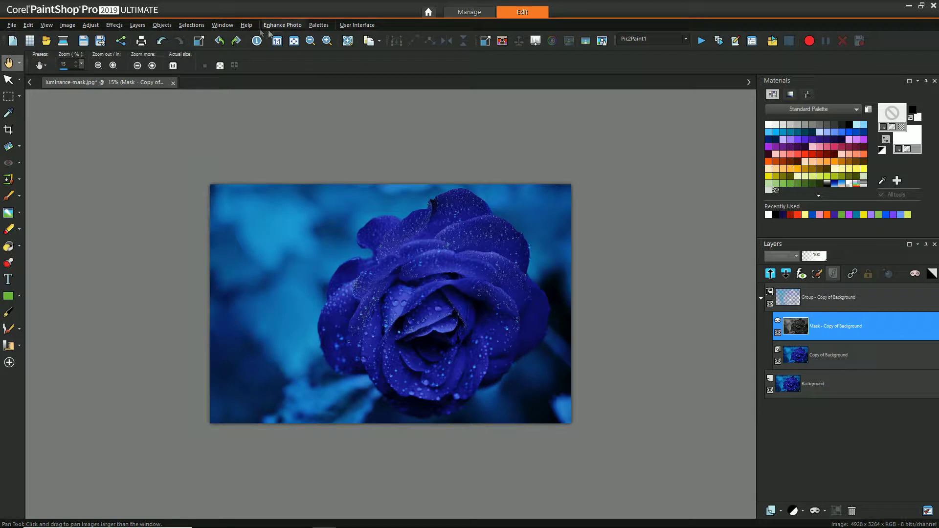
pyautogui.click(247, 25)
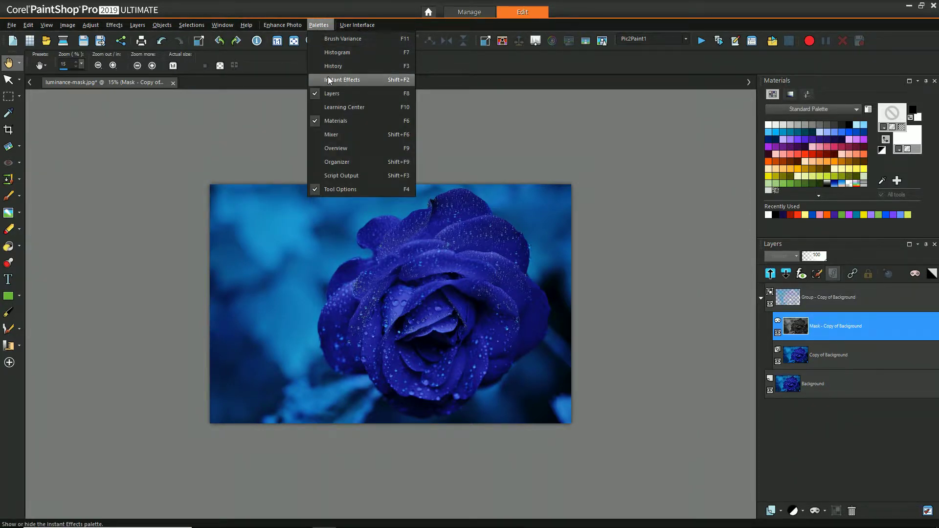
pyautogui.click(332, 66)
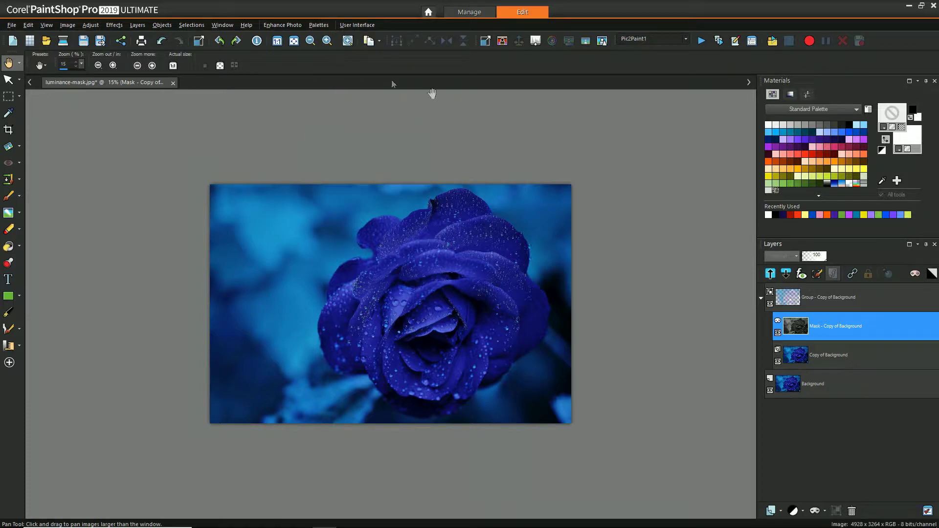
pyautogui.moveTo(860, 130); pyautogui.dragTo(228, 149)
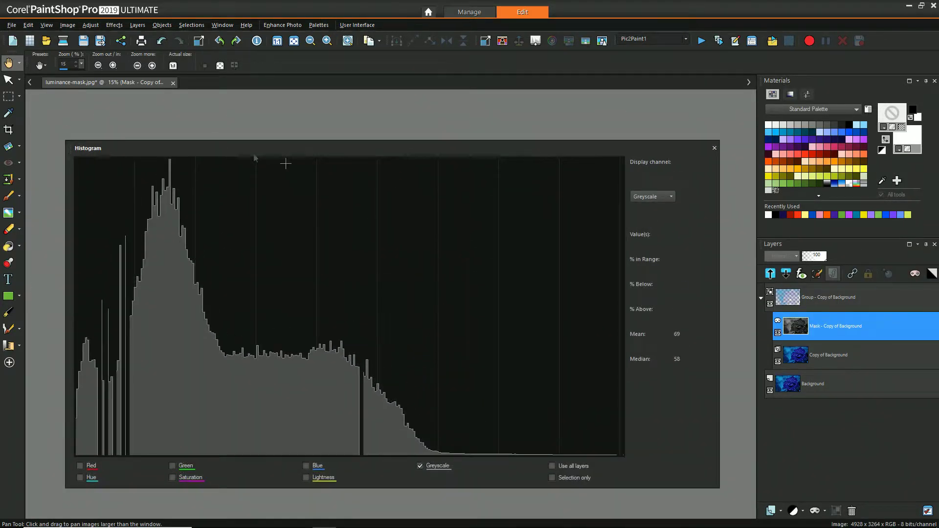
# - Apply Histogram Equalize to the luminance mask, raising its mean from 69 to 123
pyautogui.moveTo(825, 330)
pyautogui.click(89, 25)
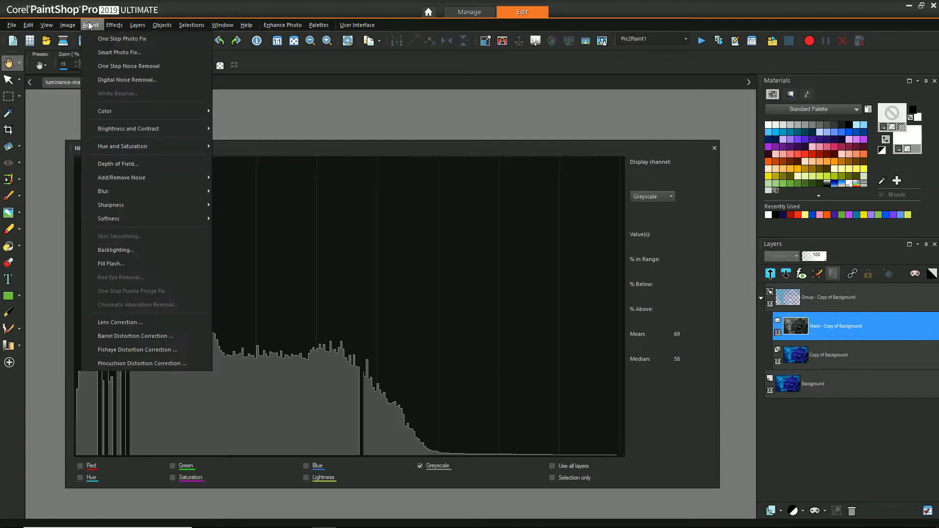
pyautogui.moveTo(139, 129)
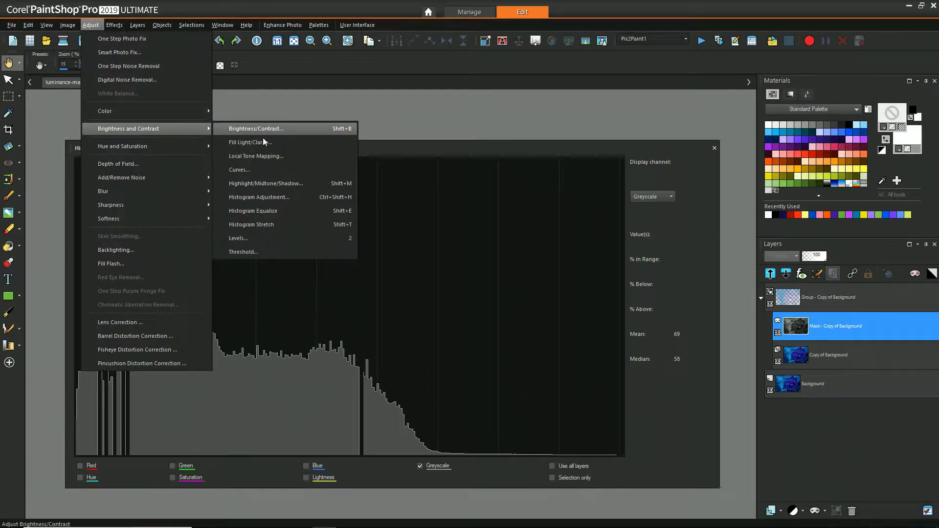
pyautogui.click(284, 211)
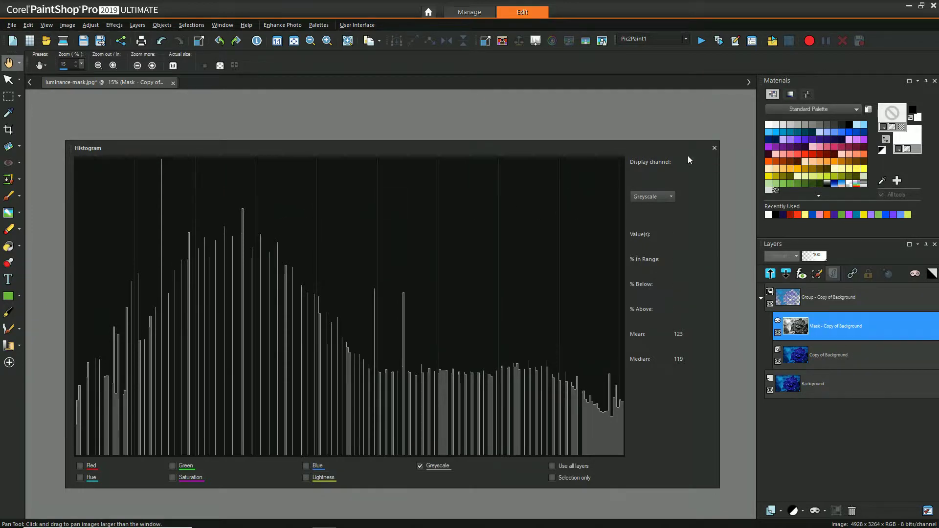
# - Close the histogram, preview the mask by toggling Background, and select Copy of Background
pyautogui.click(714, 148)
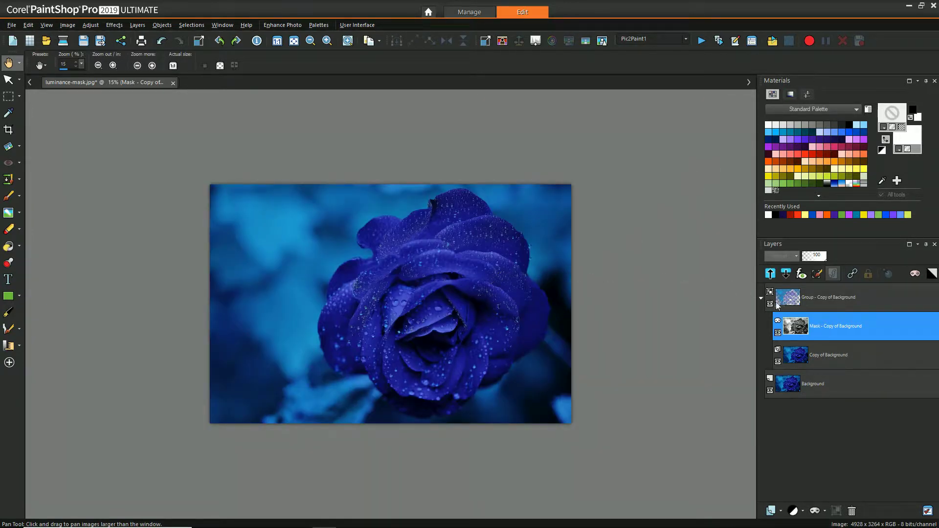
pyautogui.click(769, 391)
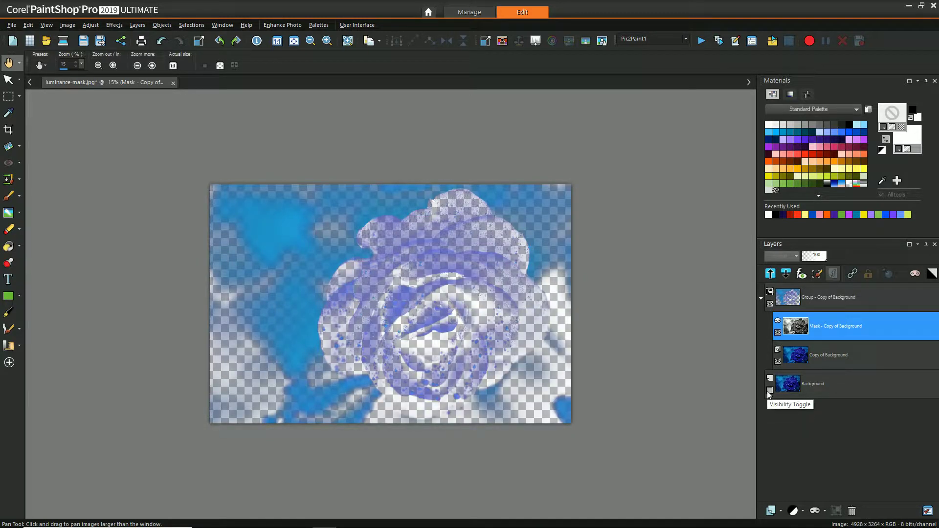
pyautogui.click(769, 391)
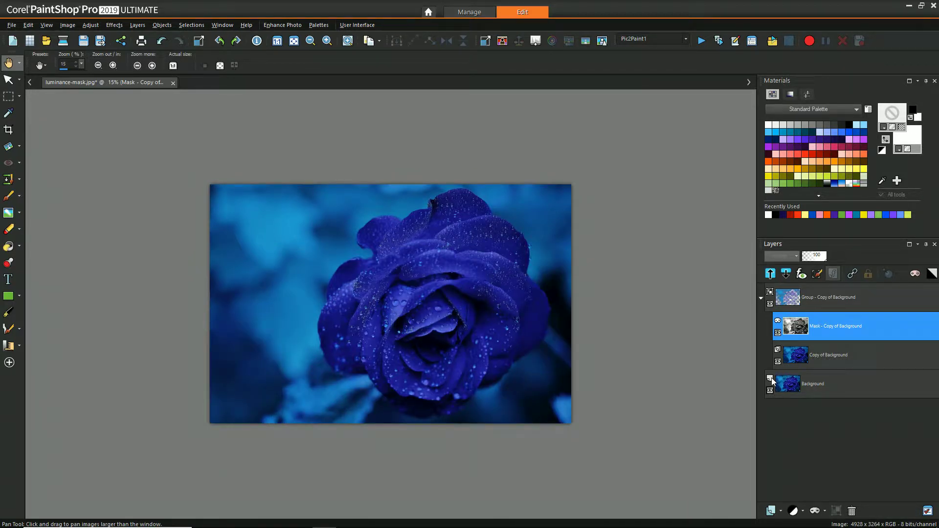
pyautogui.click(852, 362)
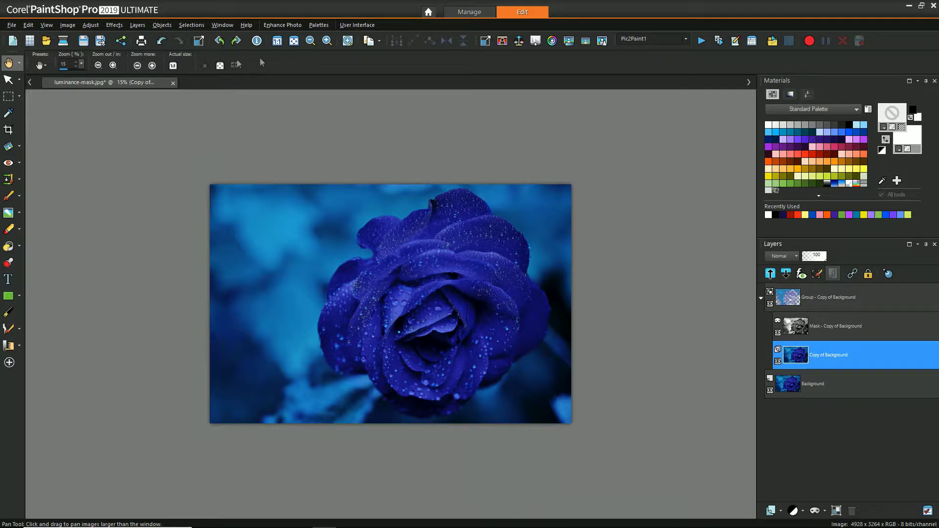
# - Colorize the copied layer orange with hue 3 and saturation 111, checking it against hidden Background
pyautogui.click(90, 25)
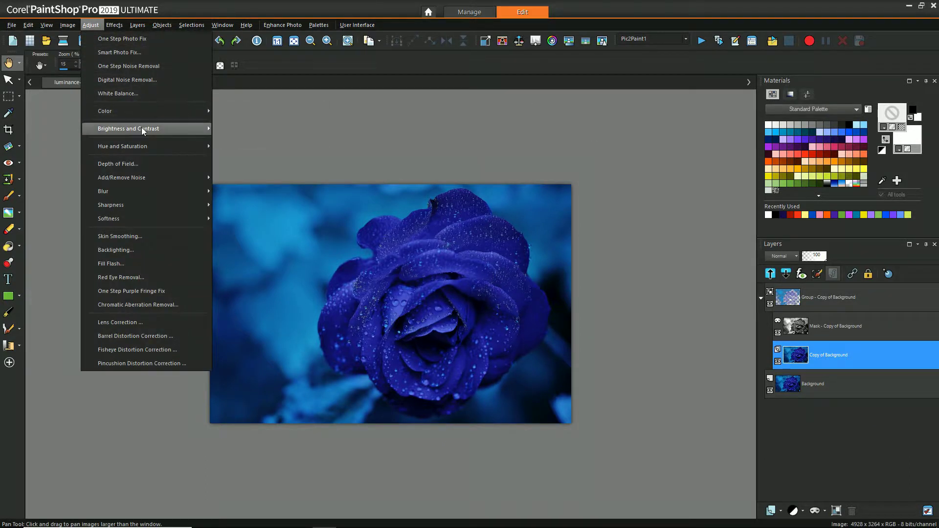
pyautogui.moveTo(142, 128)
pyautogui.moveTo(166, 145)
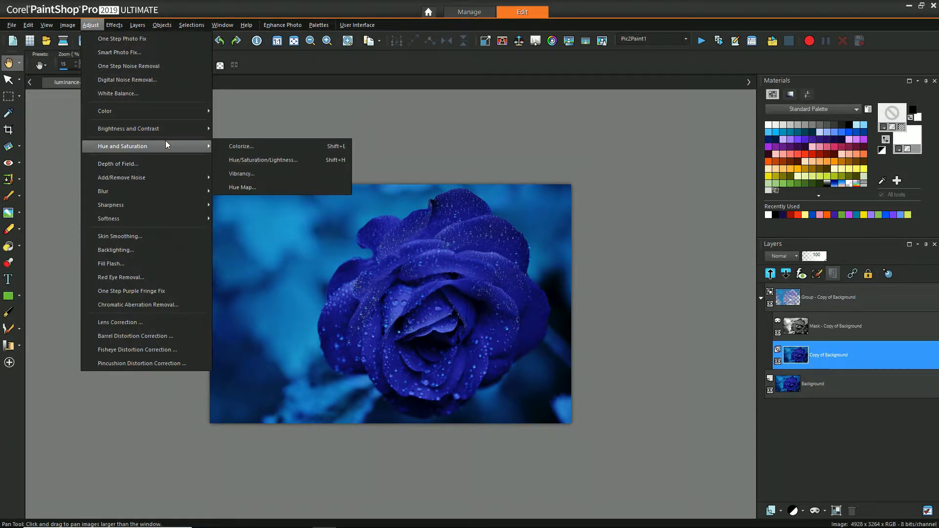
pyautogui.click(241, 147)
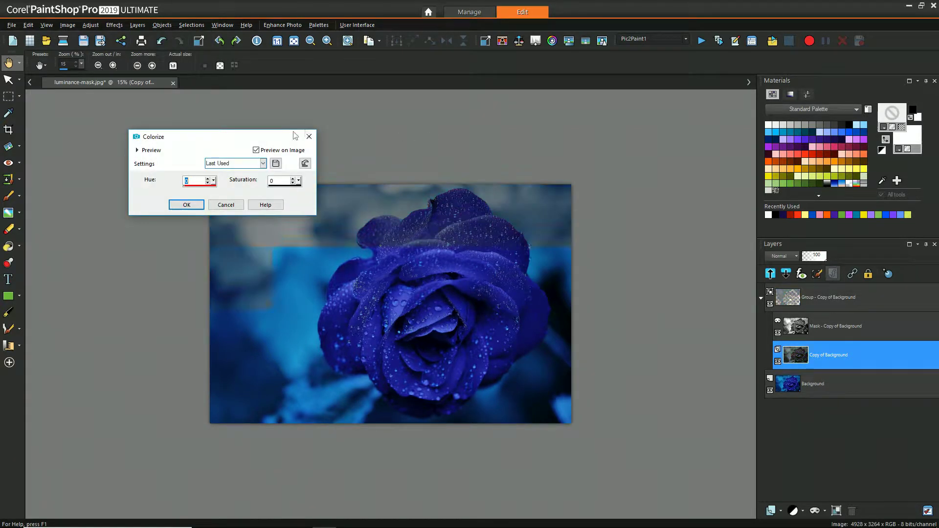
pyautogui.moveTo(214, 181); pyautogui.dragTo(217, 184)
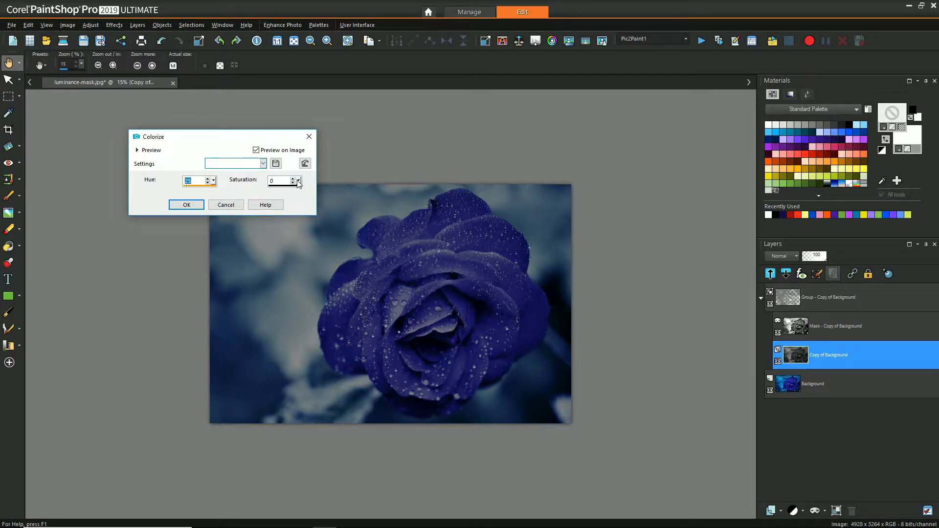
pyautogui.moveTo(299, 182); pyautogui.dragTo(362, 177)
pyautogui.click(186, 205)
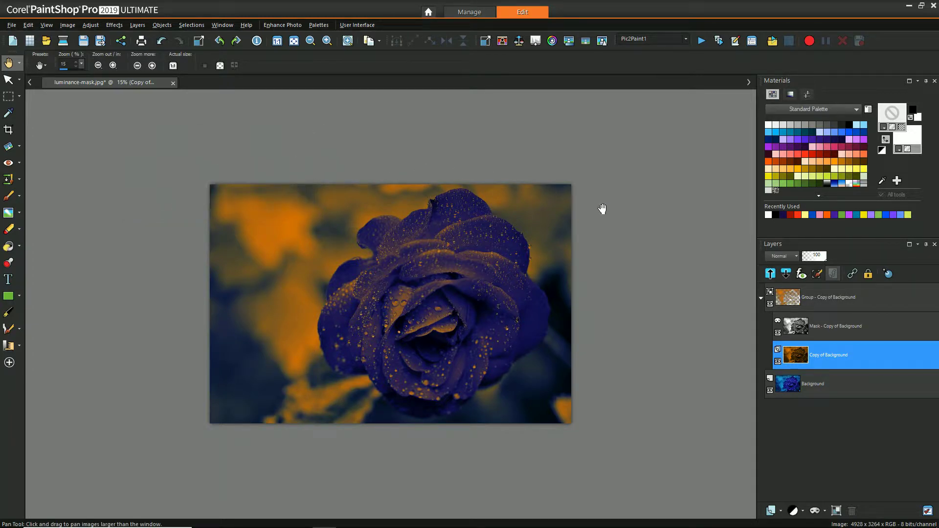
pyautogui.click(771, 391)
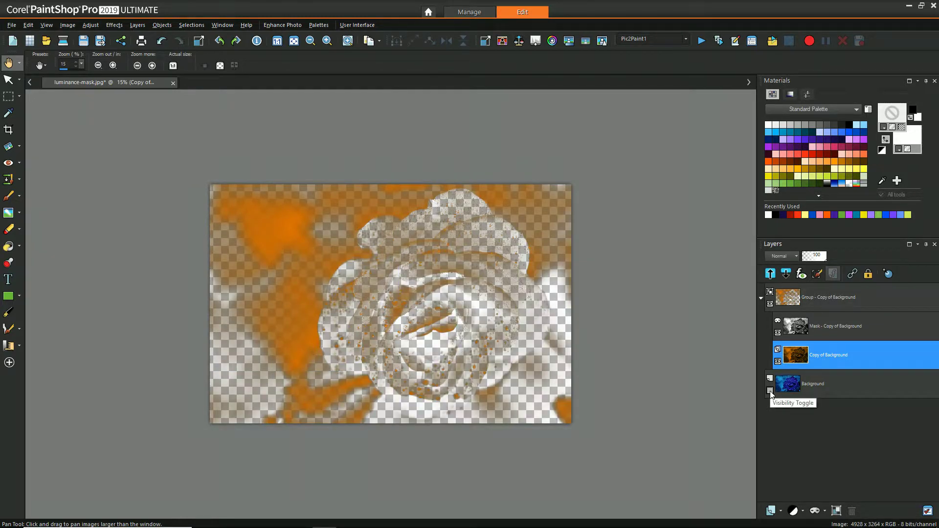
pyautogui.click(770, 391)
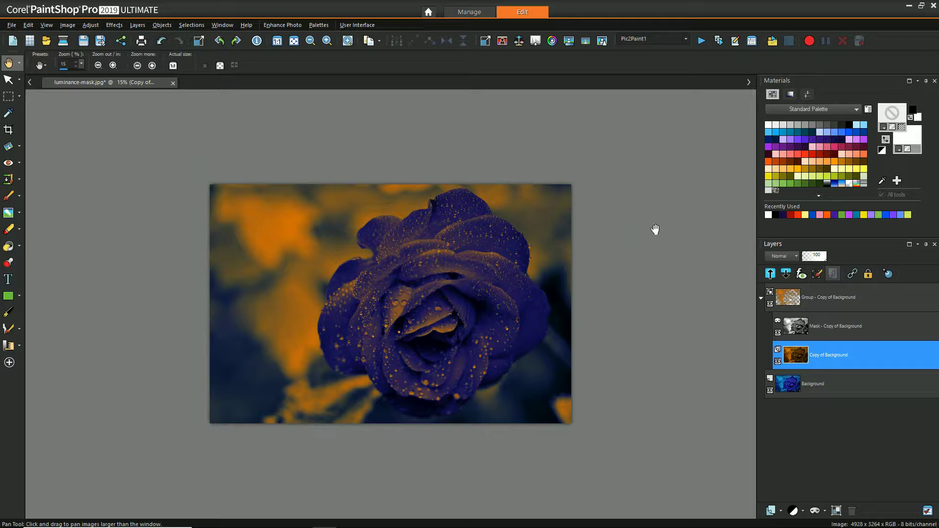
# - Collapse the group and paste a merged copy of the visible image as a new layer
pyautogui.click(761, 299)
pyautogui.rightClick(821, 304)
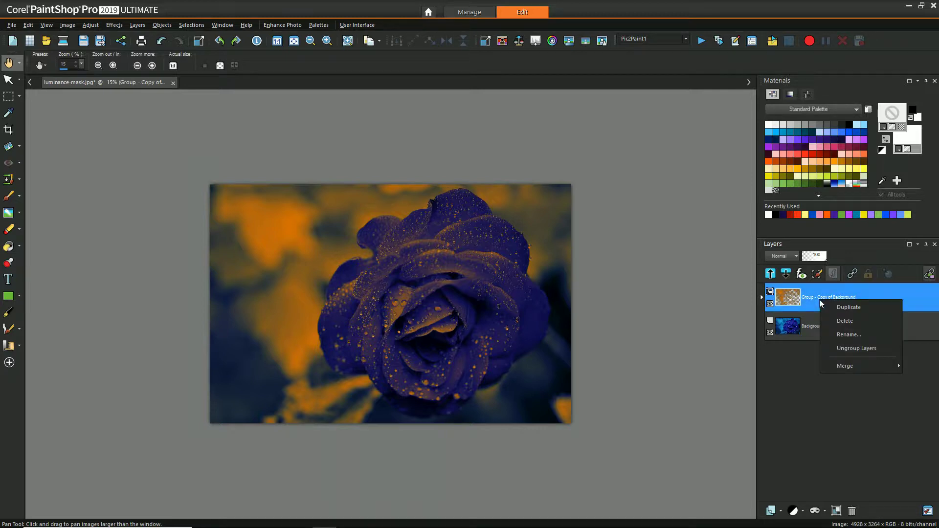
pyautogui.click(457, 260)
pyautogui.rightClick(459, 261)
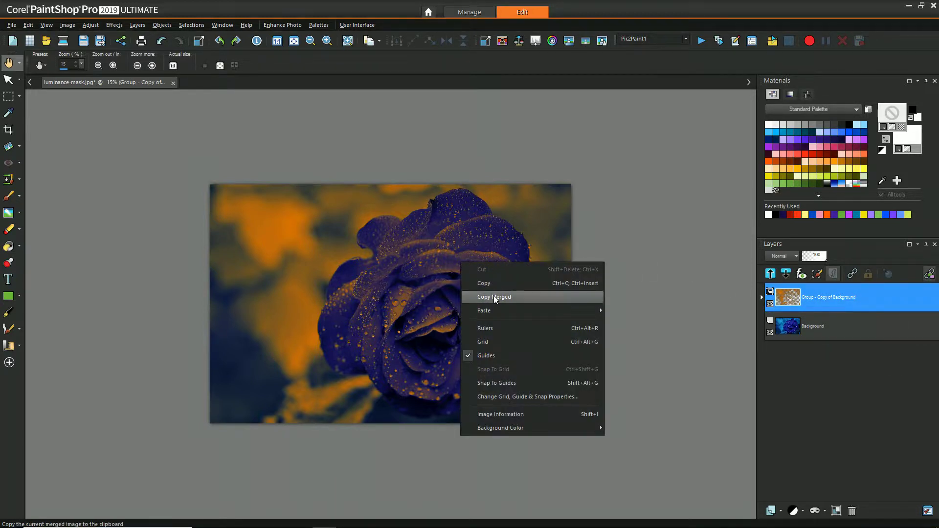
pyautogui.click(494, 298)
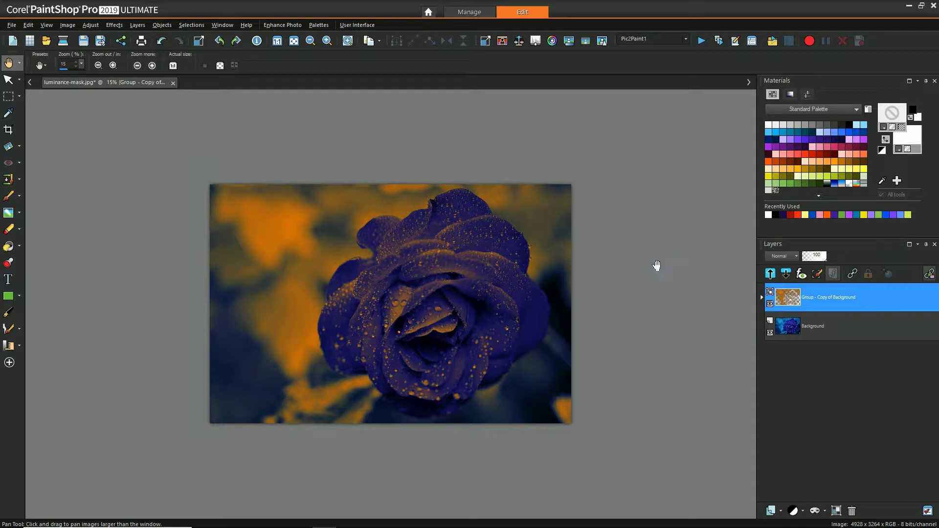
pyautogui.hotkey('ctrl', 'v')
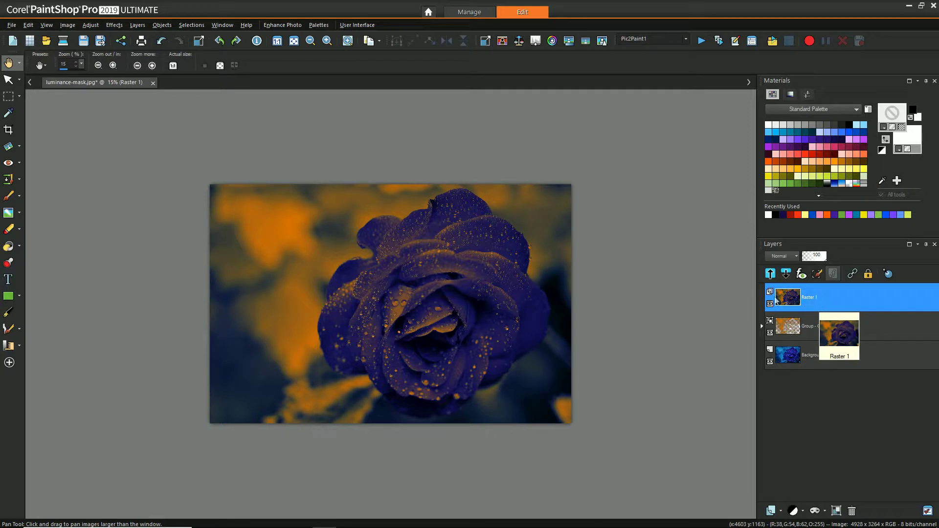
# - Reset Levels to default and drag the white point left to brighten the new layer
pyautogui.click(93, 25)
pyautogui.moveTo(191, 128)
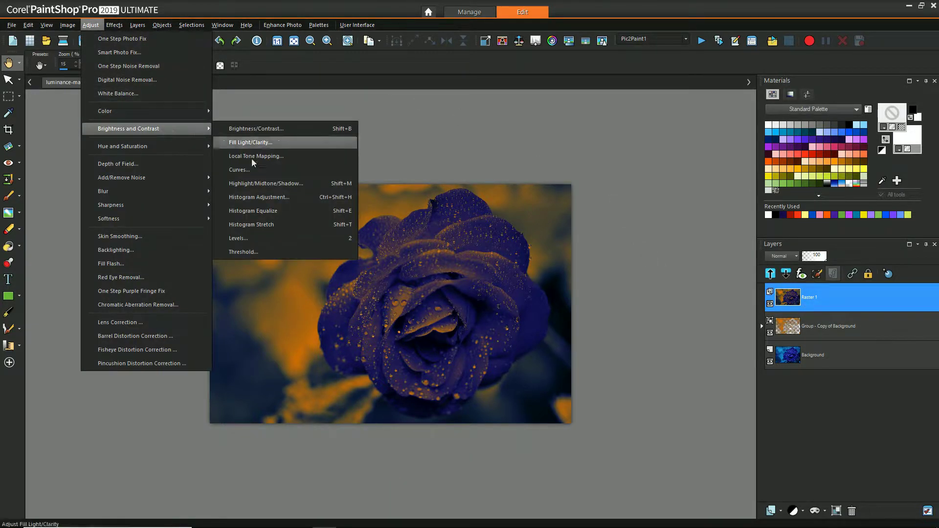
pyautogui.click(260, 238)
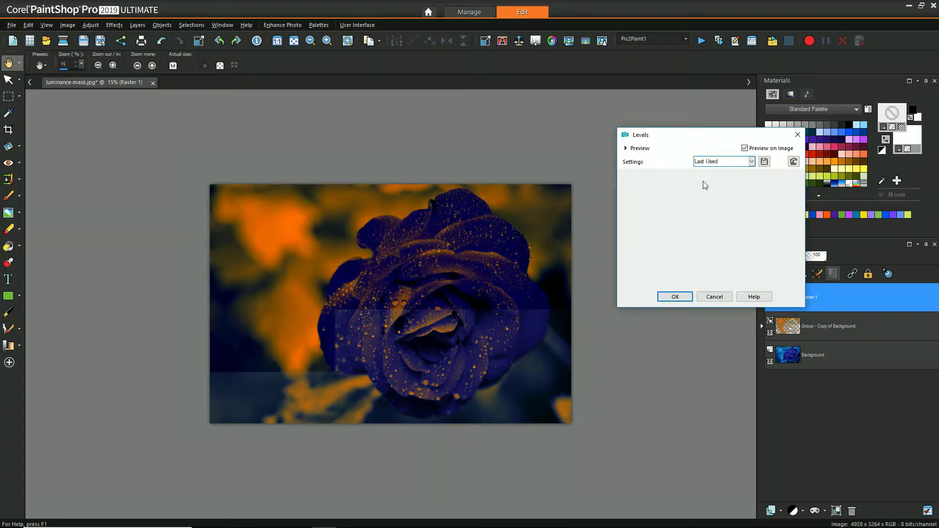
pyautogui.click(794, 162)
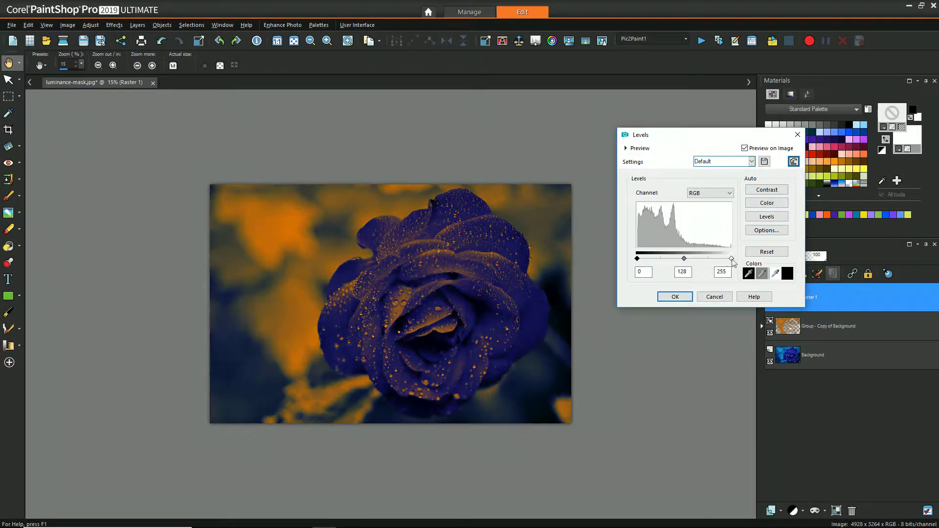
pyautogui.moveTo(731, 258); pyautogui.dragTo(641, 260)
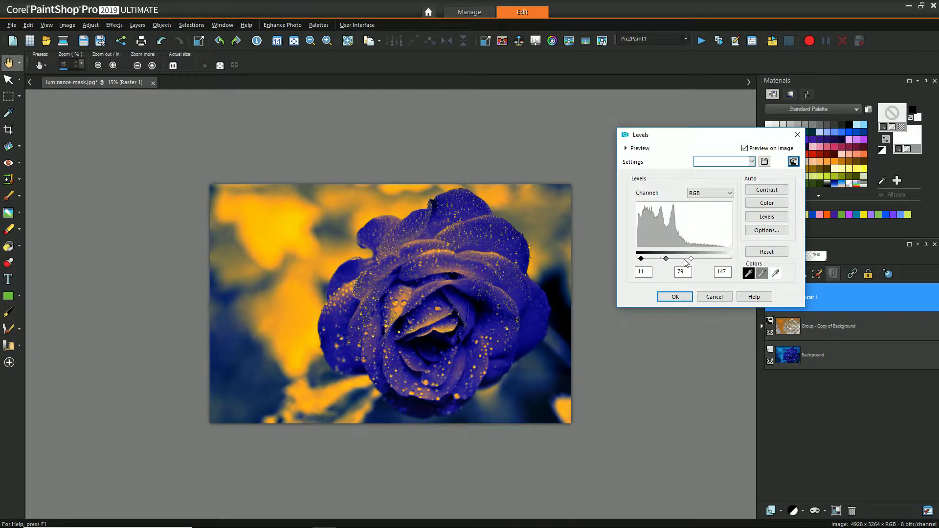
pyautogui.click(675, 297)
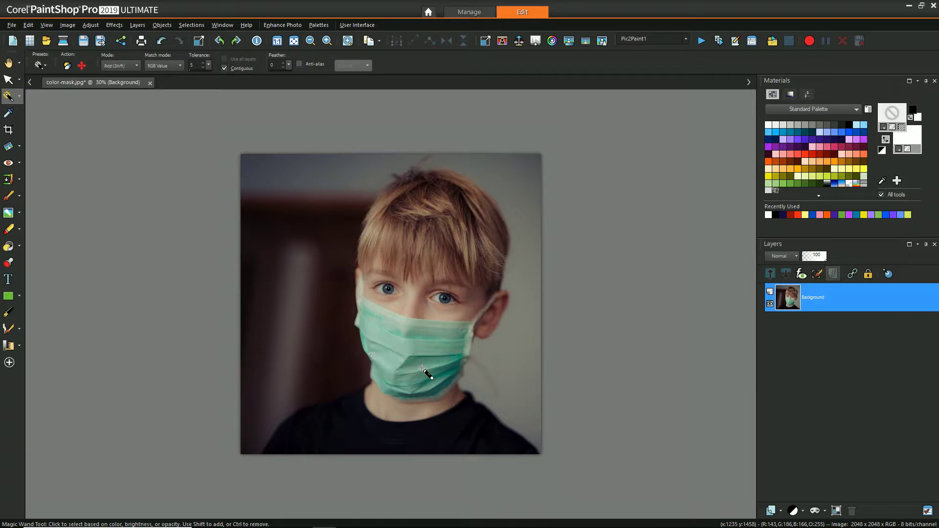
# - Add part of the boy's face mask to the Magic Wand selection
pyautogui.keyDown('shift'); pyautogui.click(422, 368); pyautogui.keyUp('shift')
pyautogui.keyDown('shift'); pyautogui.click(383, 329); pyautogui.keyUp('shift')
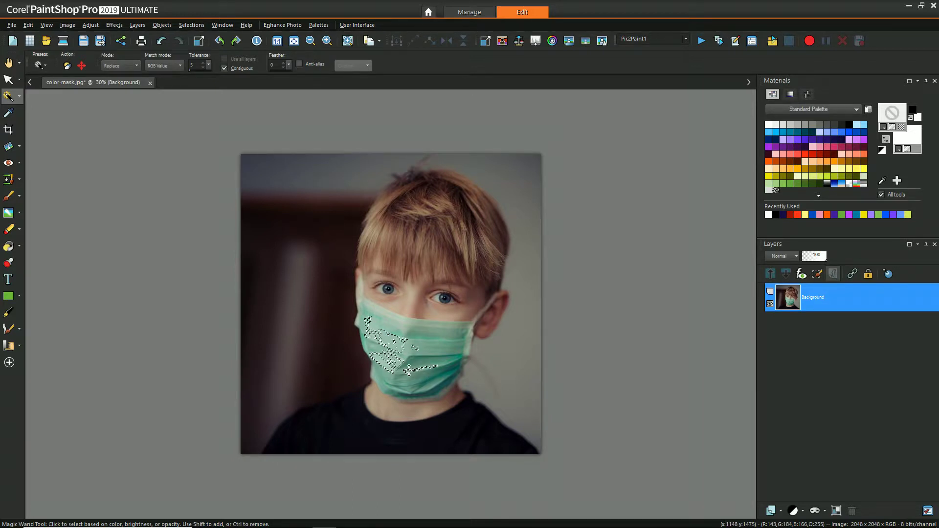
pyautogui.moveTo(208, 65); pyautogui.dragTo(230, 68)
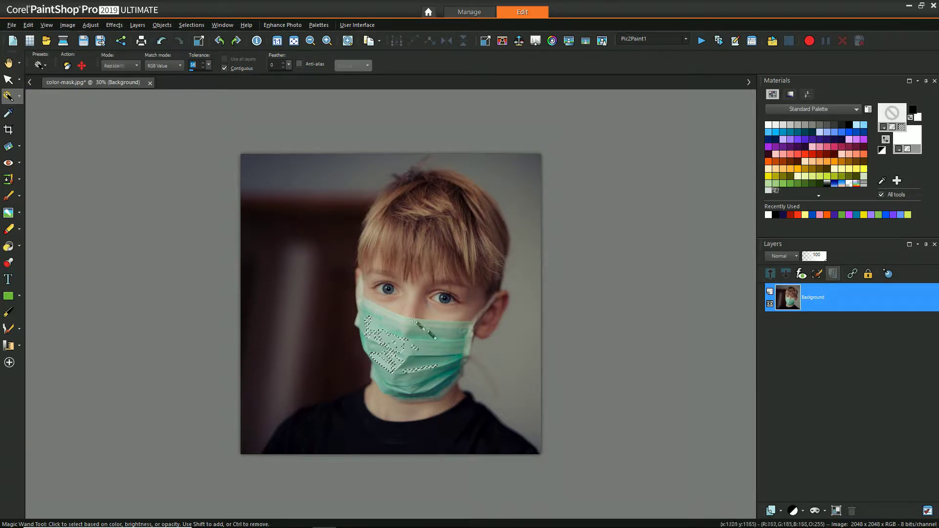
pyautogui.keyDown('shift'); pyautogui.click(425, 349); pyautogui.keyUp('shift')
pyautogui.hotkey('ctrl', 'd')
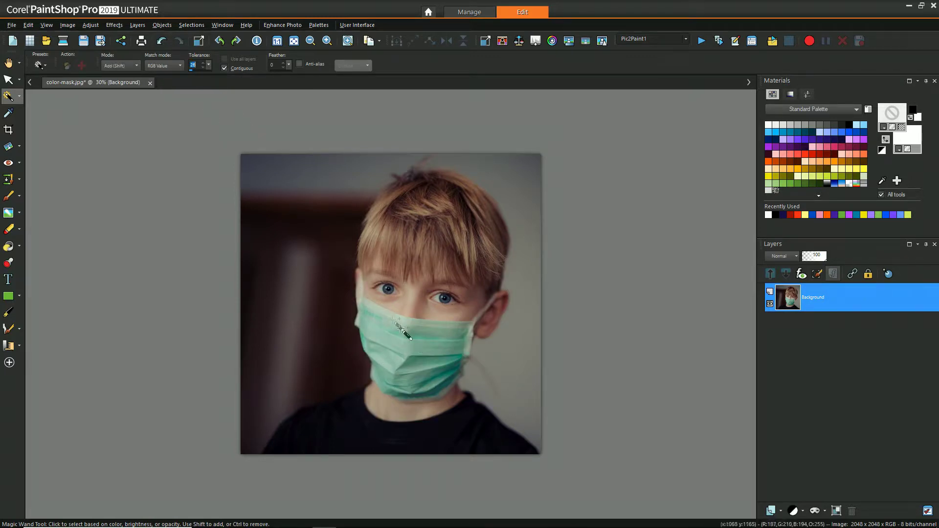
pyautogui.keyDown('shift'); pyautogui.click(411, 342); pyautogui.keyUp('shift')
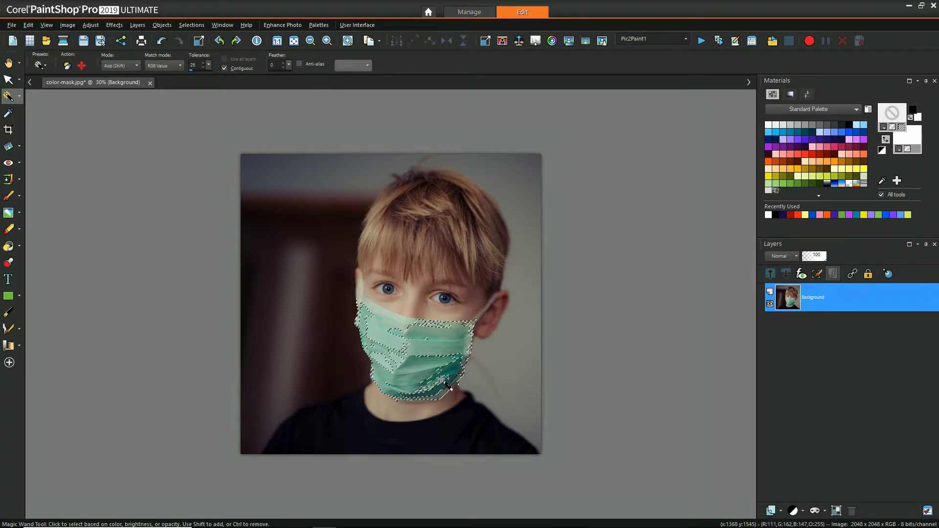
pyautogui.hotkey('ctrl', 'z')
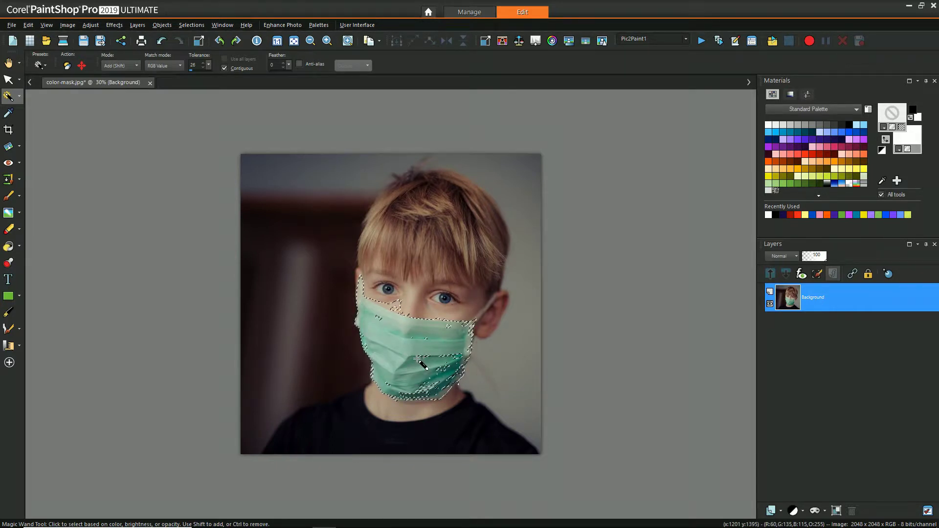
pyautogui.keyDown('shift'); pyautogui.click(375, 339); pyautogui.keyUp('shift')
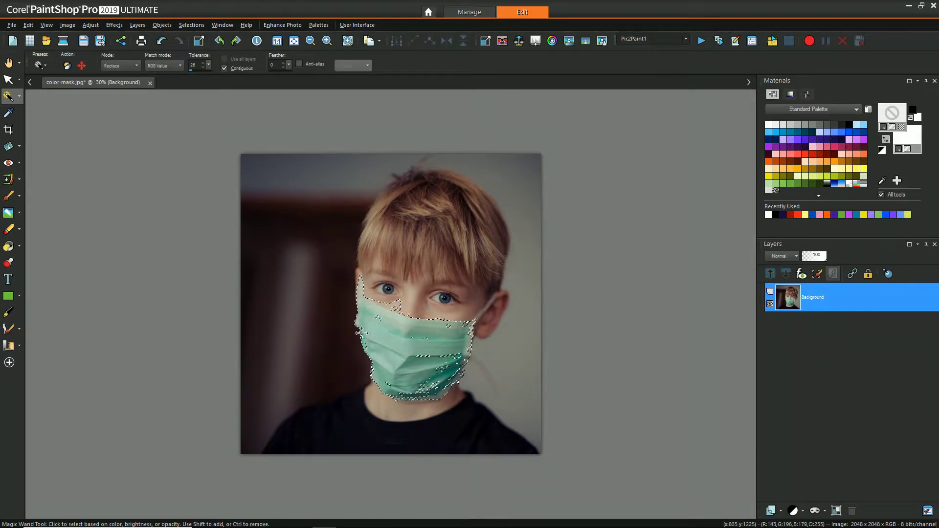
pyautogui.hotkey('ctrl', 'd')
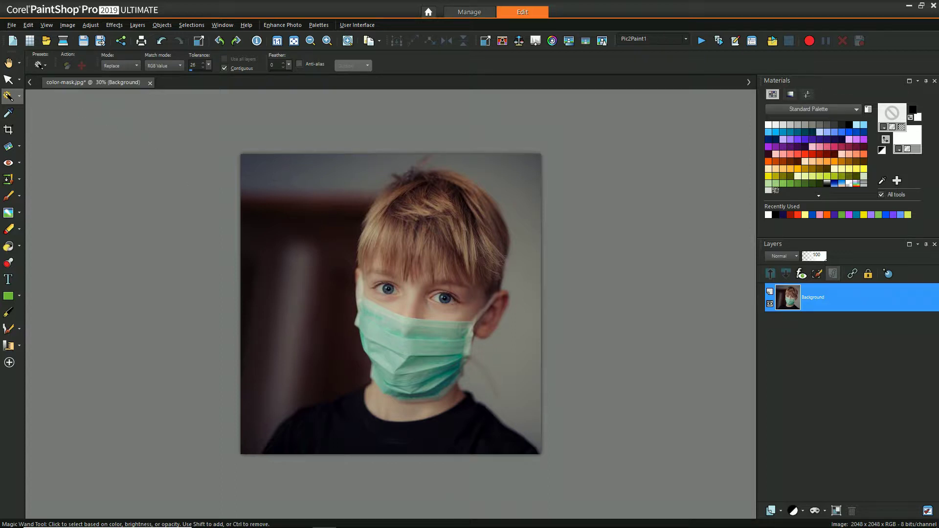
pyautogui.click(8, 62)
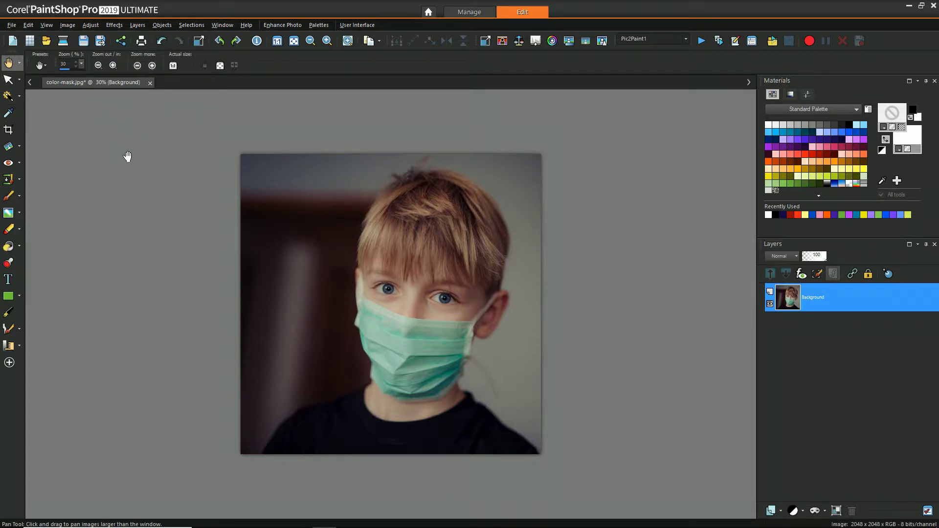
pyautogui.click(66, 24)
# - Split the photo to CMYK, review the Yellow1, Magenta1 and Cyan1 images, then return to color-mask.jpg
pyautogui.moveTo(141, 320)
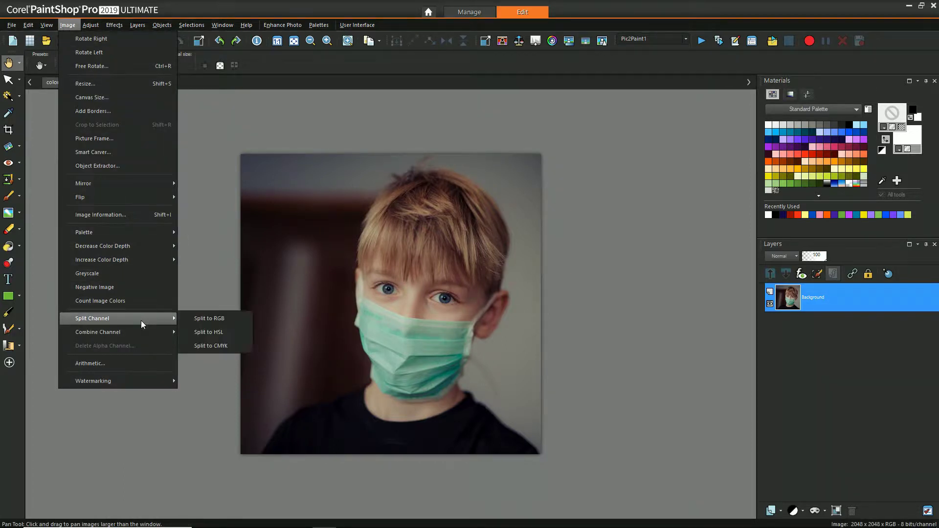
pyautogui.click(210, 346)
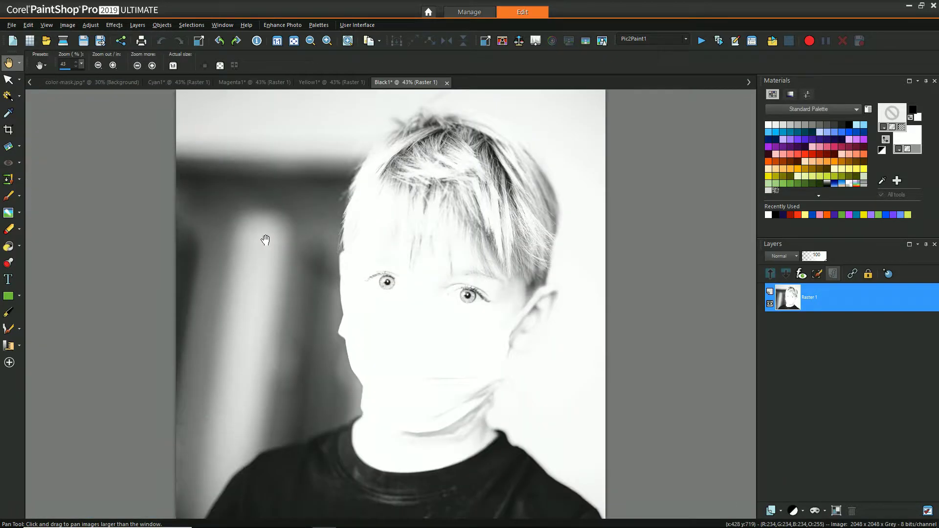
pyautogui.click(318, 82)
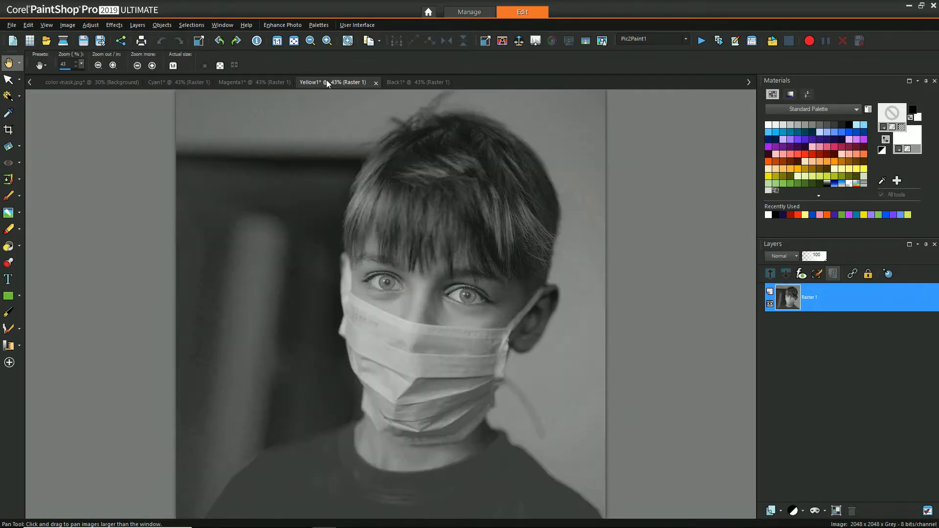
pyautogui.click(252, 83)
pyautogui.click(180, 82)
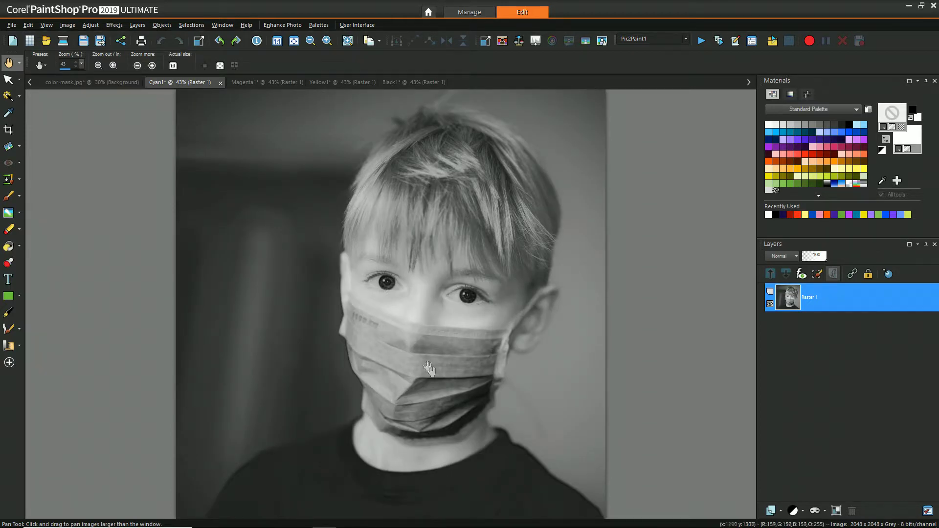
pyautogui.scroll(-1, 424, 386)
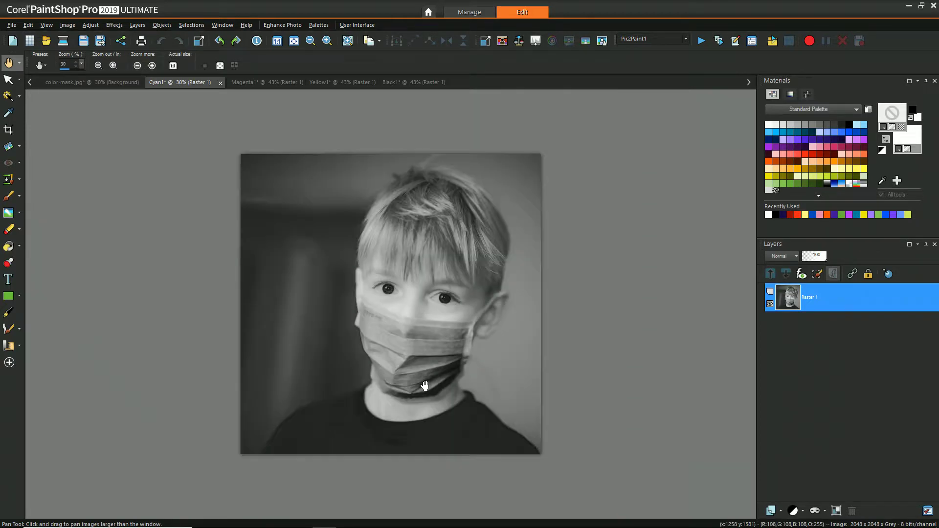
pyautogui.click(263, 88)
pyautogui.scroll(-1, 333, 223)
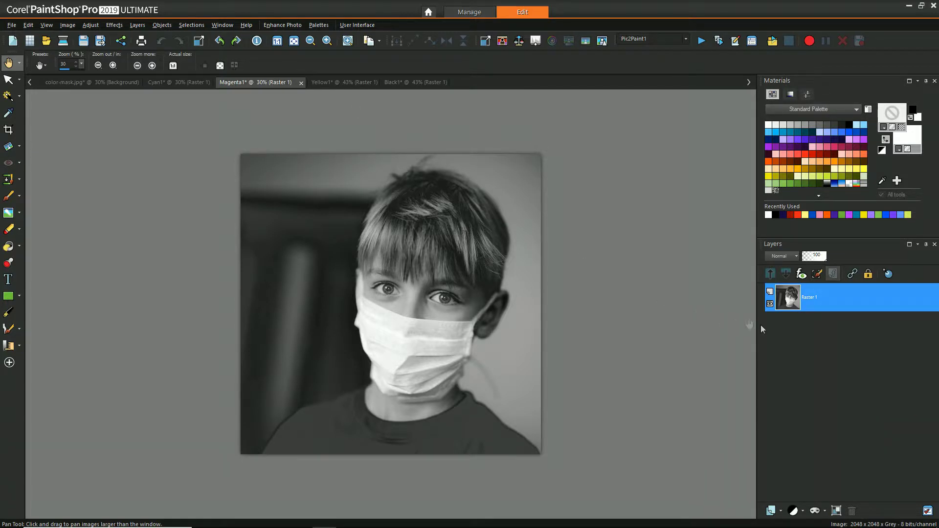
pyautogui.click(84, 81)
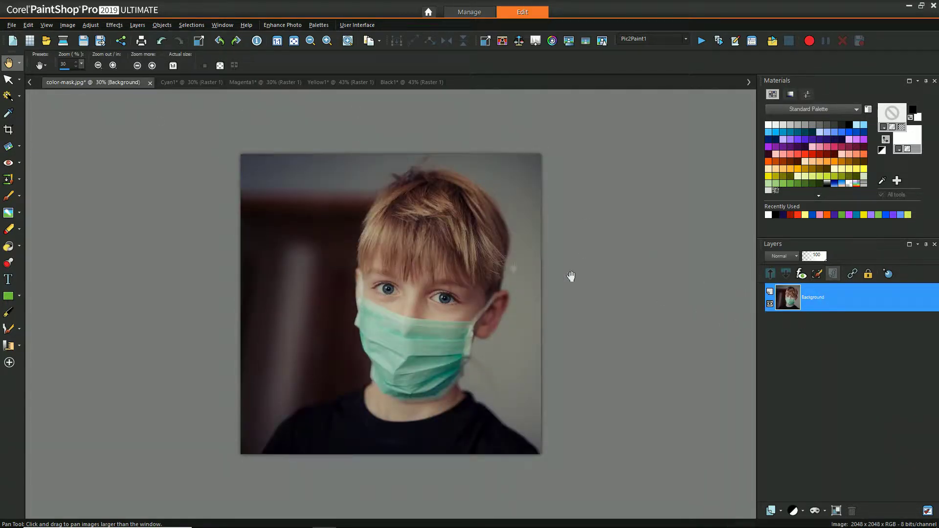
# - Duplicate Background, mask the copy from Magenta1's luminance, and hide the Background layer
pyautogui.rightClick(777, 304)
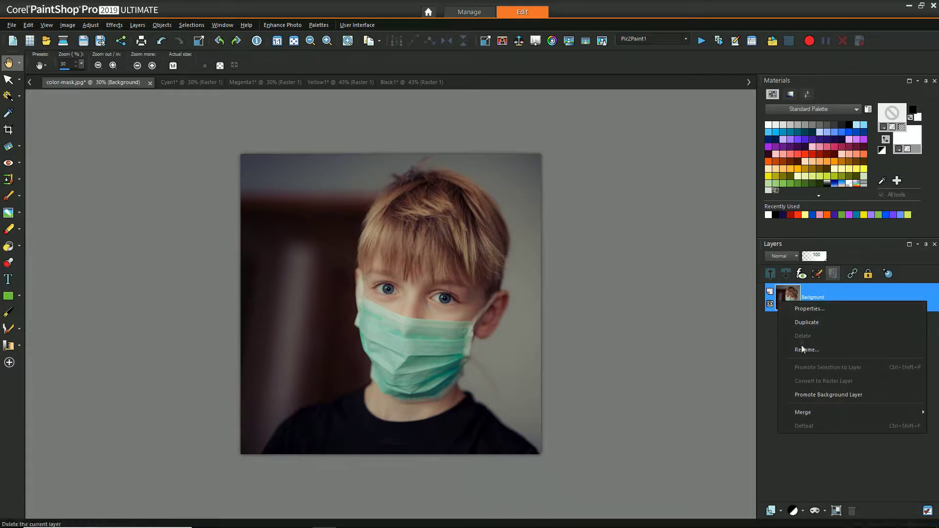
pyautogui.click(813, 331)
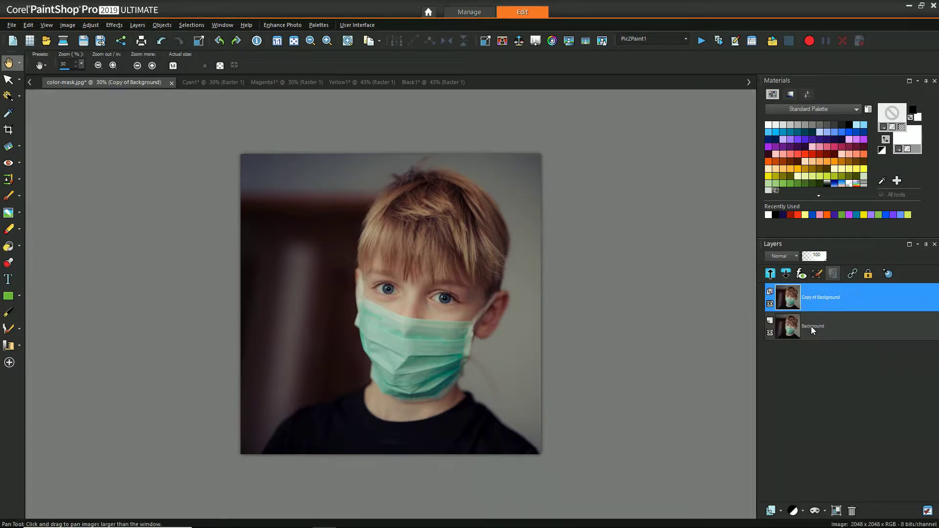
pyautogui.click(825, 510)
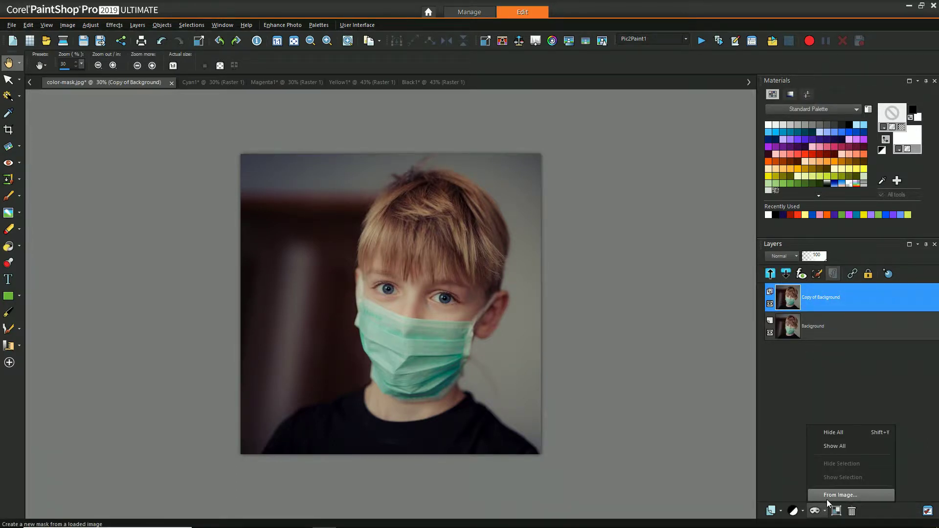
pyautogui.click(829, 496)
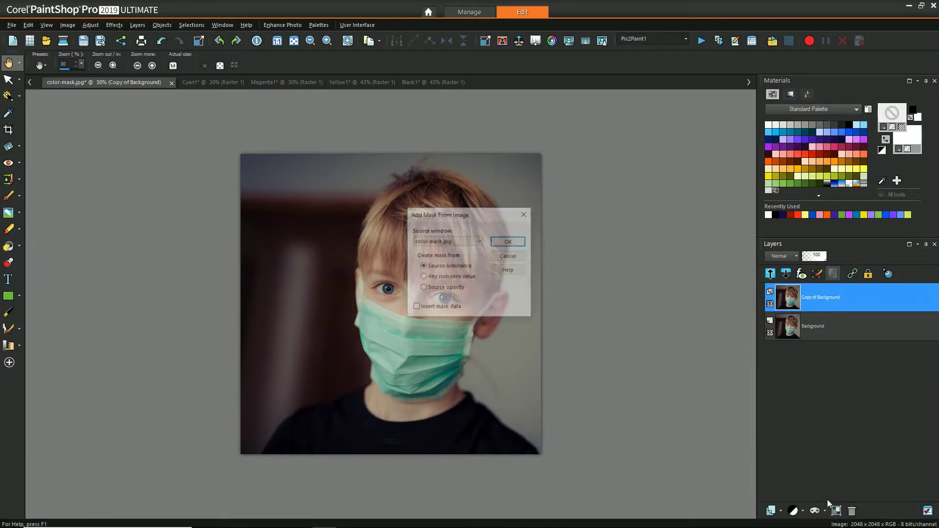
pyautogui.click(476, 239)
pyautogui.click(465, 267)
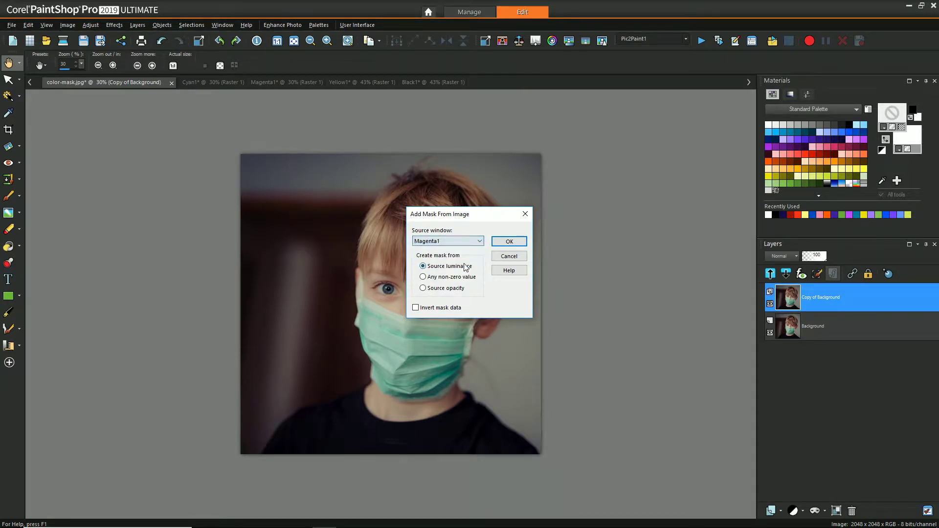
pyautogui.click(510, 242)
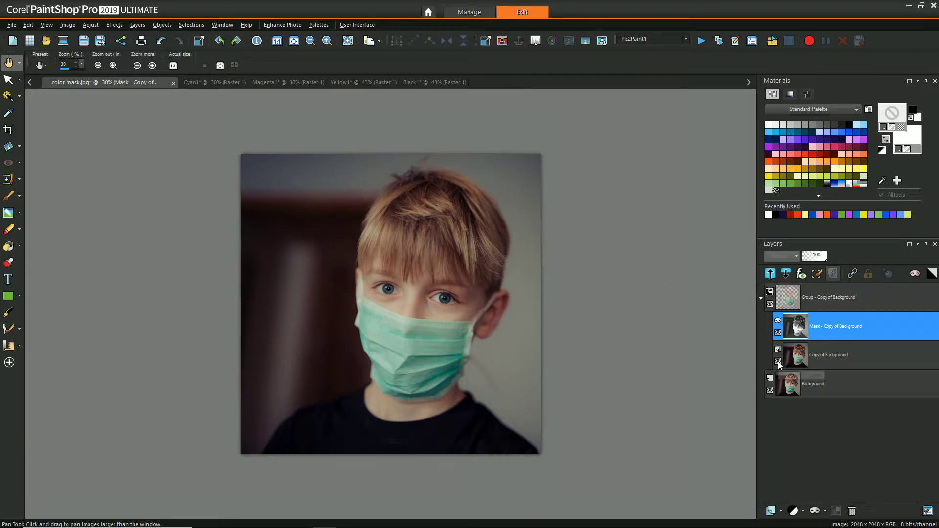
pyautogui.click(770, 390)
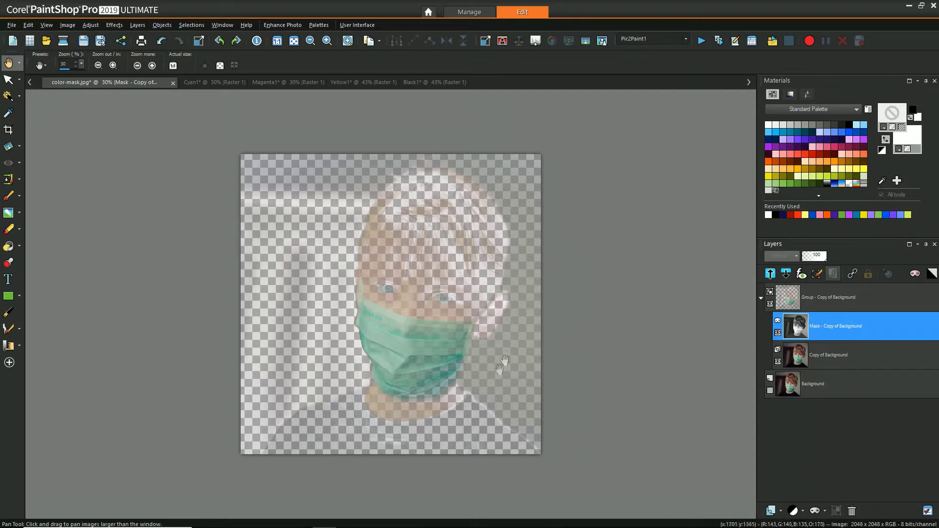
# - Reset the mask's Levels, set input values 87 / 216 / 253, then show Background again
pyautogui.click(825, 325)
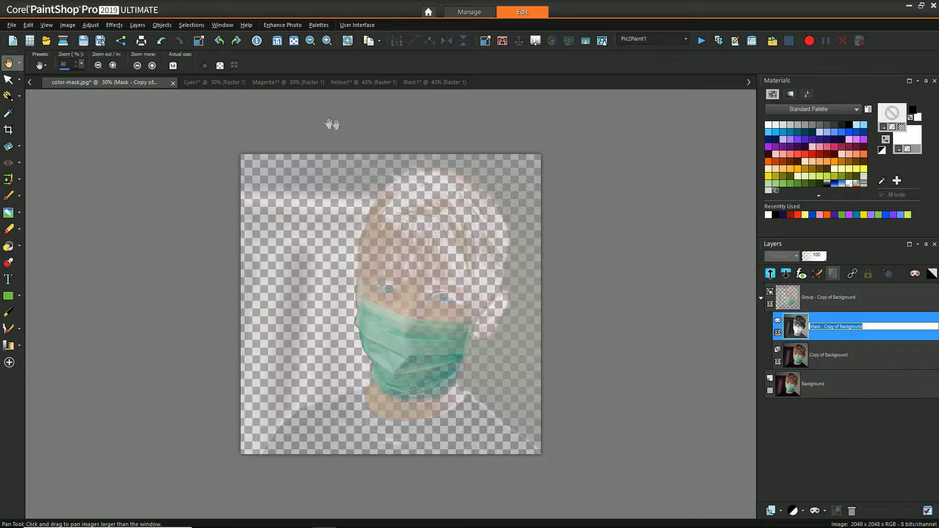
pyautogui.click(90, 25)
pyautogui.moveTo(129, 128)
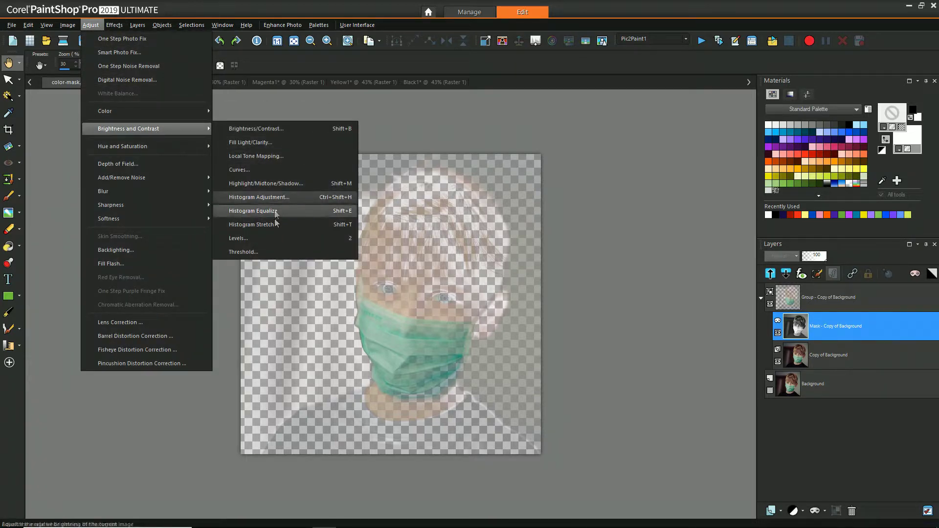
pyautogui.click(273, 233)
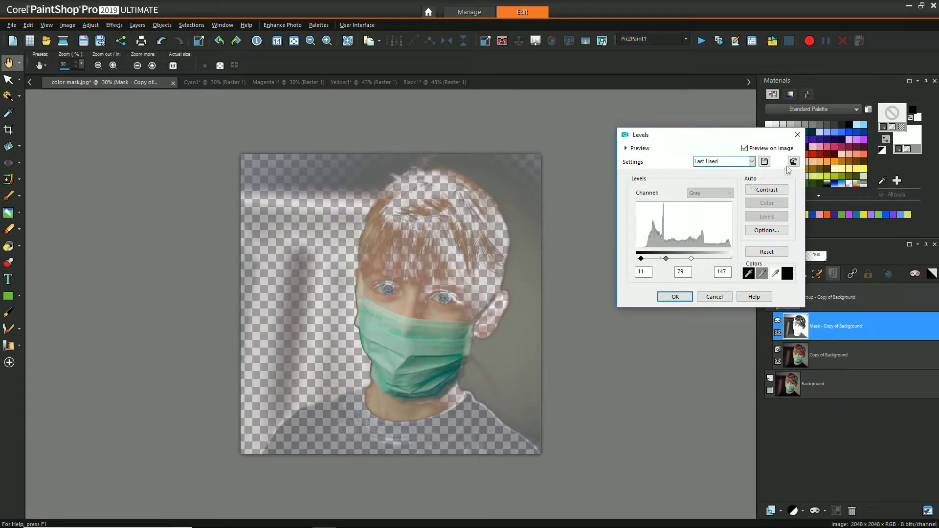
pyautogui.click(794, 162)
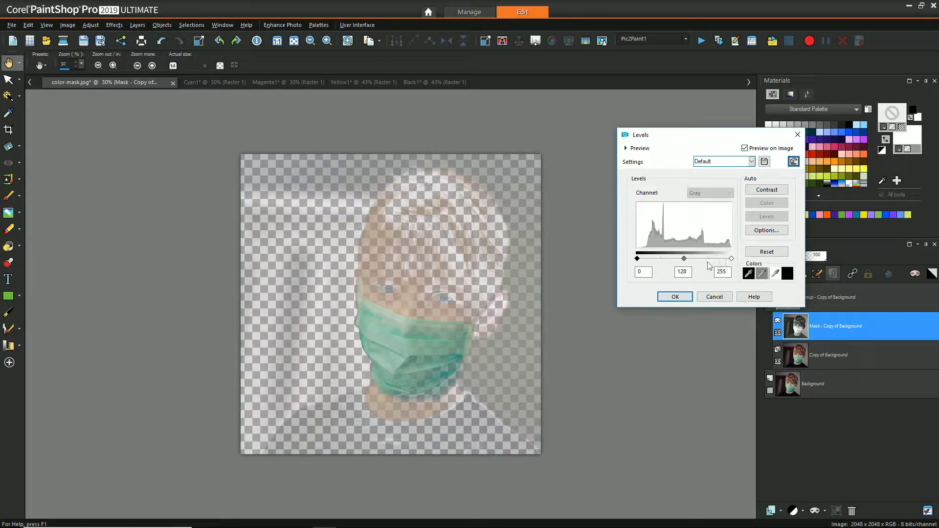
pyautogui.moveTo(684, 258); pyautogui.dragTo(675, 262)
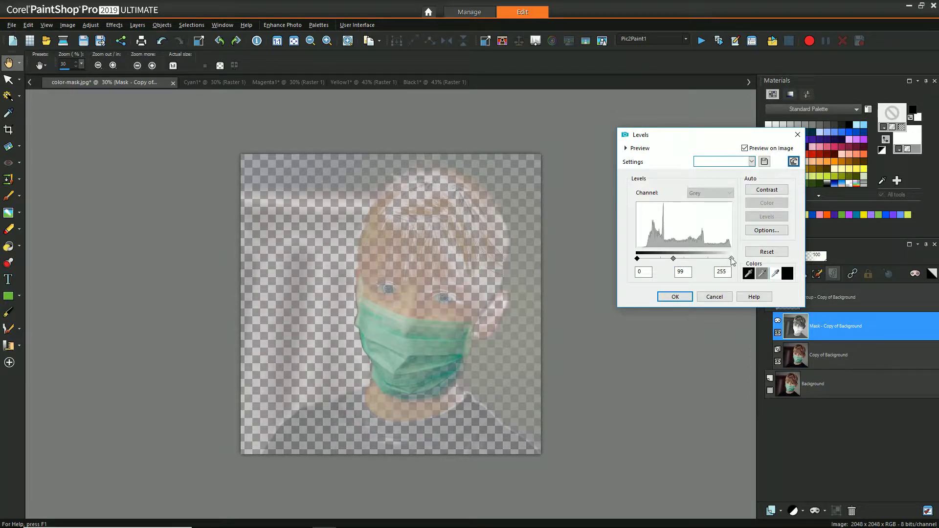
pyautogui.moveTo(641, 260); pyautogui.dragTo(704, 260)
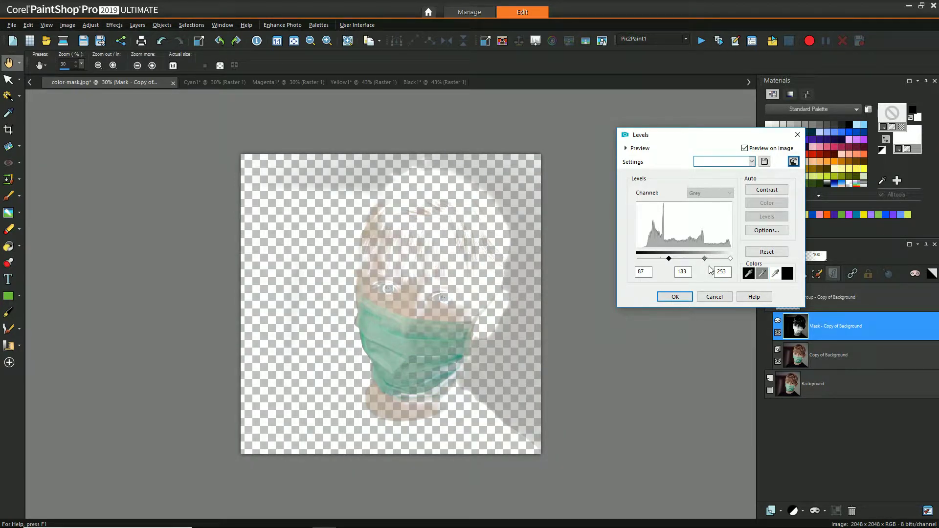
pyautogui.moveTo(705, 260); pyautogui.dragTo(713, 260)
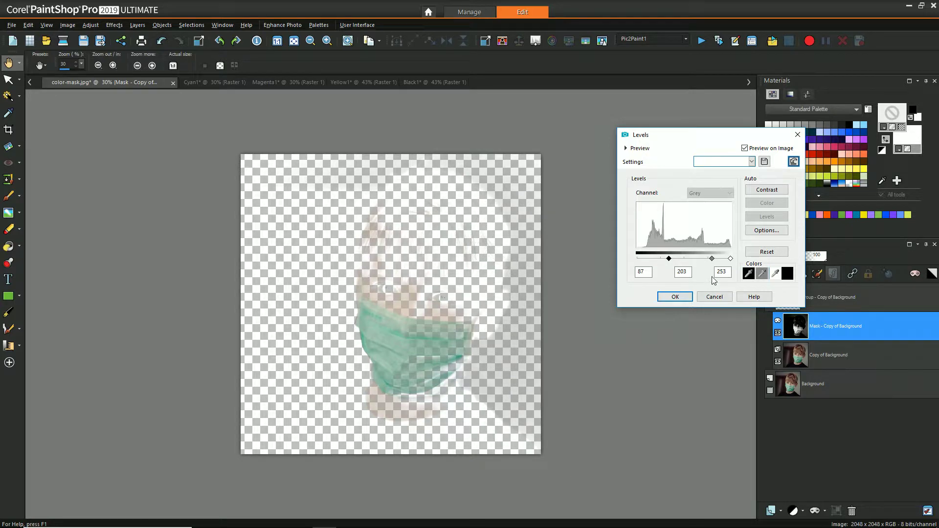
pyautogui.moveTo(712, 259); pyautogui.dragTo(717, 259)
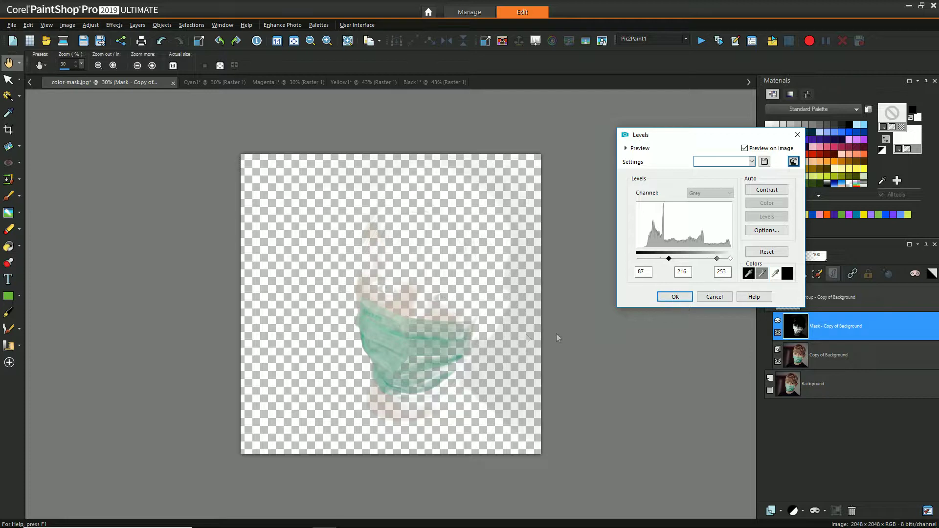
pyautogui.click(669, 297)
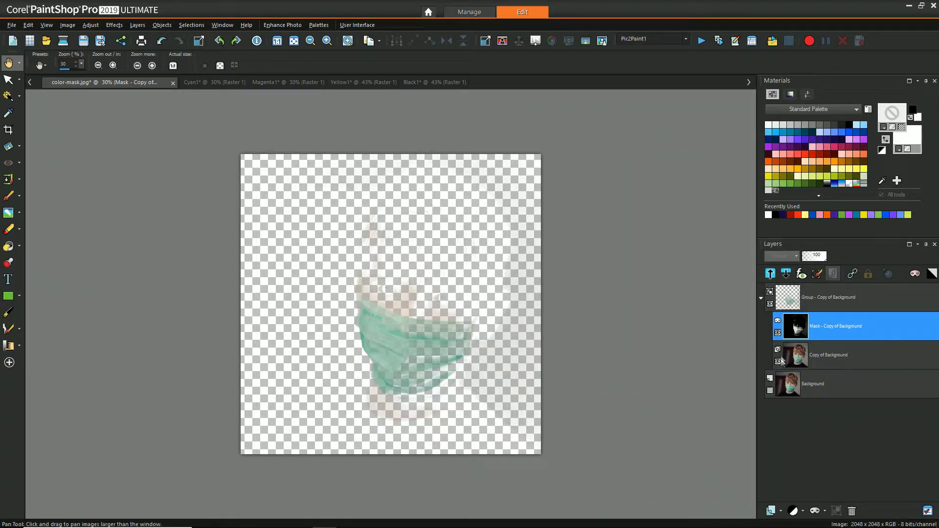
pyautogui.click(771, 391)
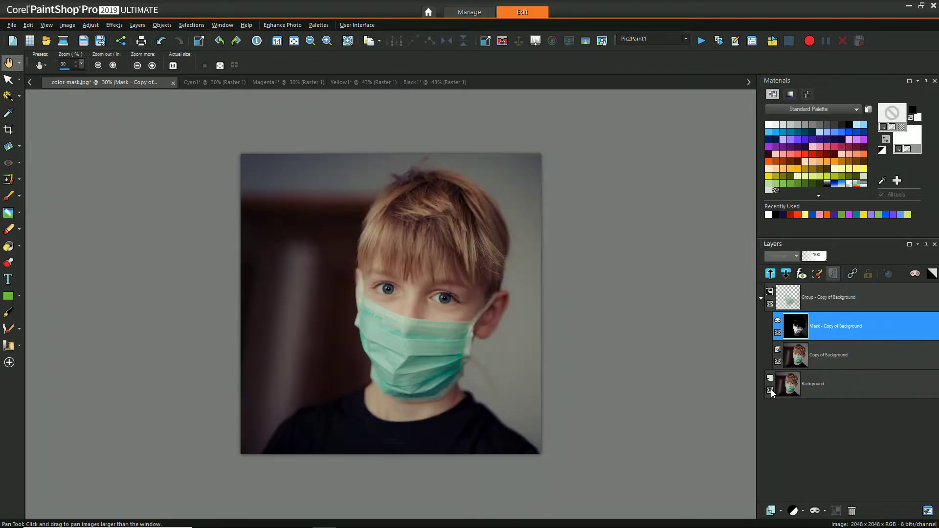
# - Start a Hue/Saturation/Lightness adjustment on the collapsed group, declining the merge prompt
pyautogui.click(761, 298)
pyautogui.click(822, 300)
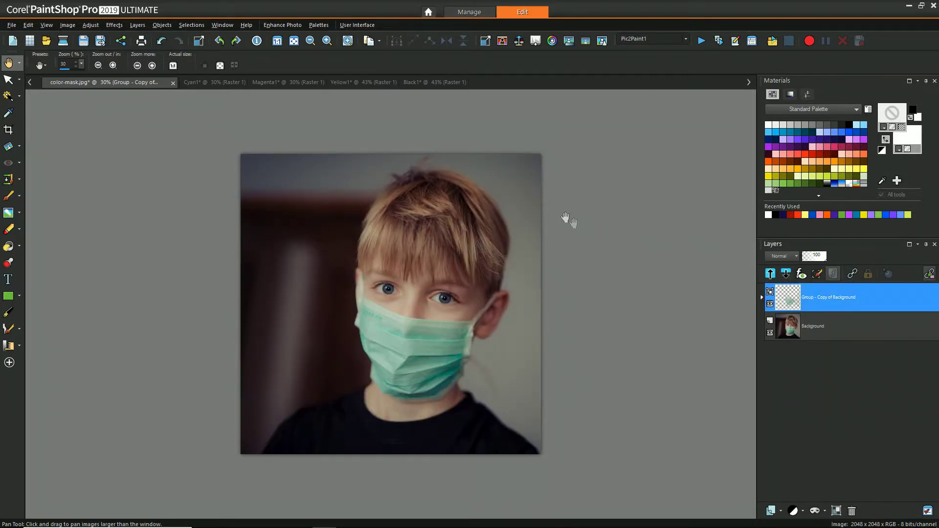
pyautogui.click(91, 25)
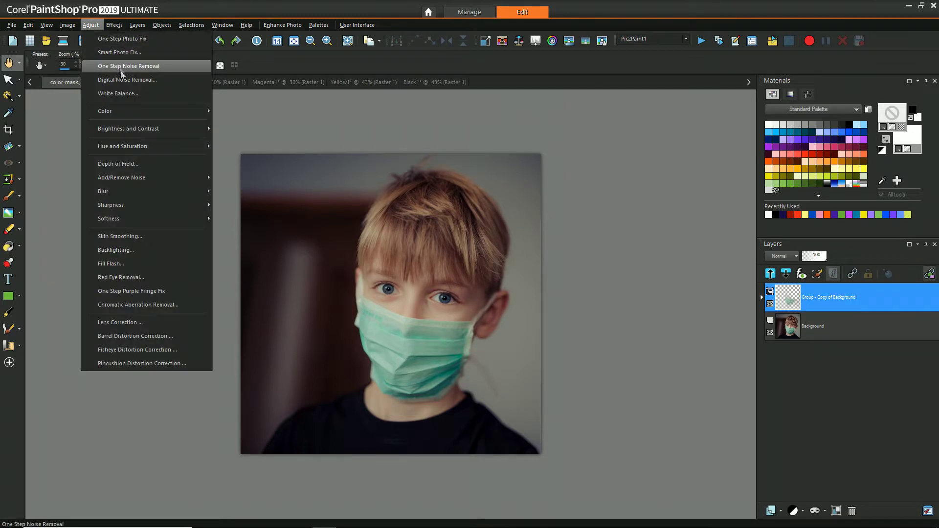
pyautogui.moveTo(142, 153)
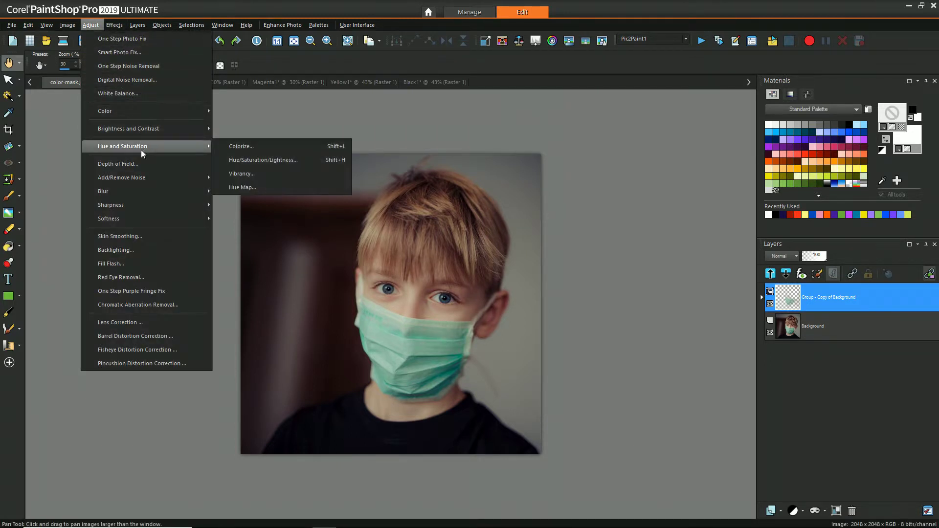
pyautogui.click(251, 160)
pyautogui.moveTo(476, 213); pyautogui.dragTo(629, 182)
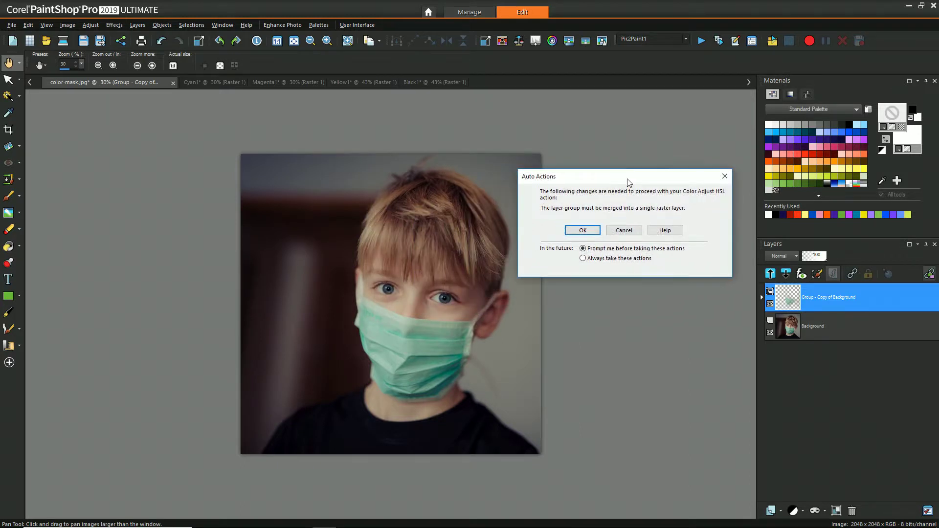
pyautogui.click(631, 233)
# - Select Copy of Background and raise its Hue/Saturation/Lightness saturation to 72
pyautogui.click(761, 297)
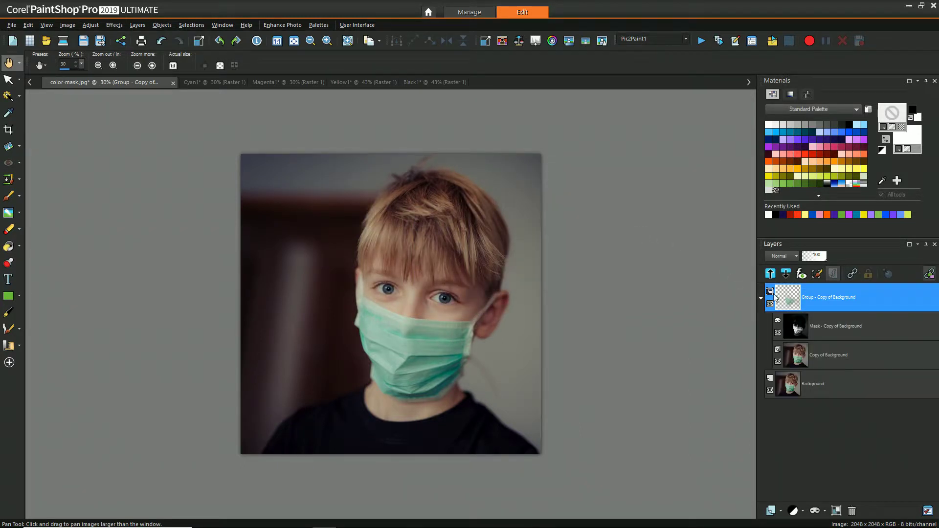
pyautogui.click(822, 357)
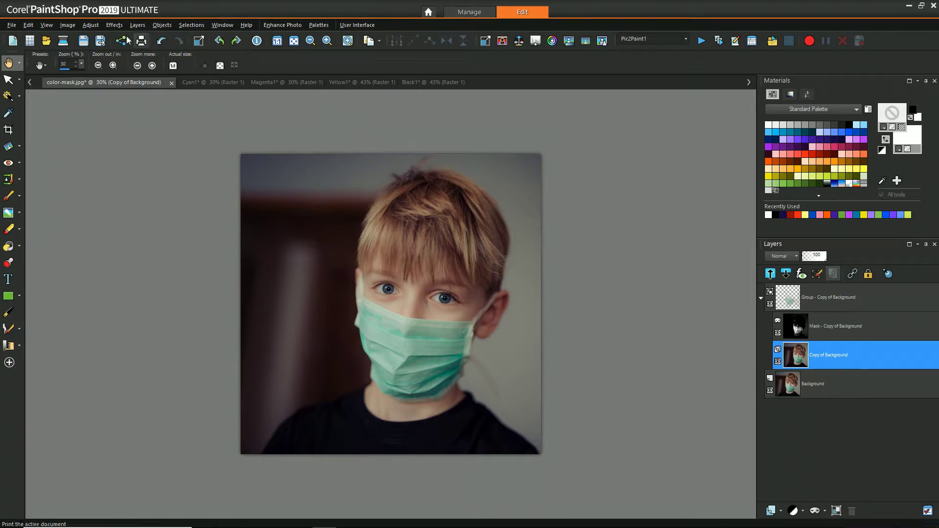
pyautogui.click(96, 28)
pyautogui.moveTo(141, 147)
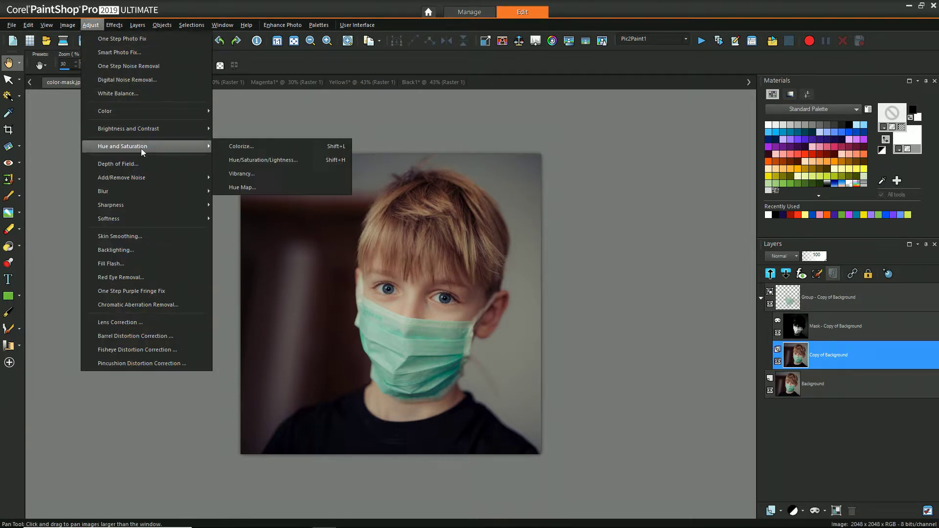
pyautogui.click(259, 160)
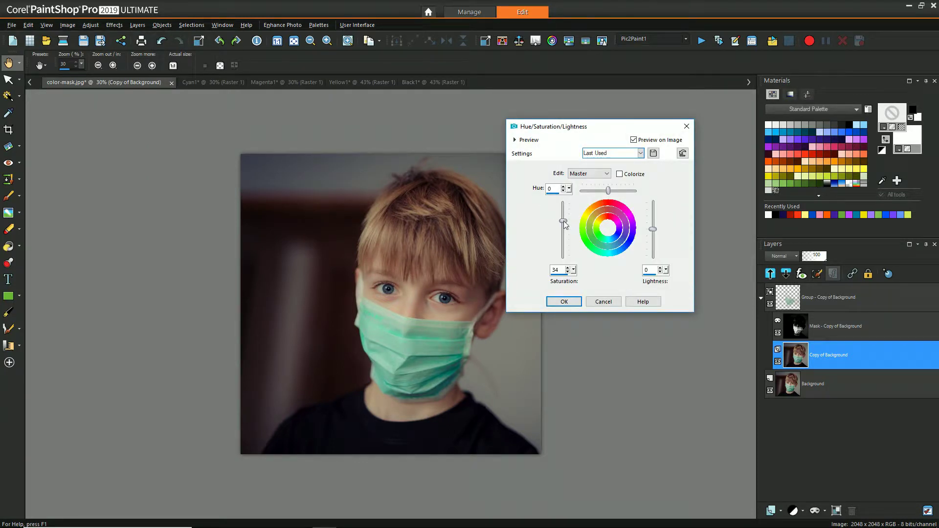
pyautogui.moveTo(564, 224); pyautogui.dragTo(563, 211)
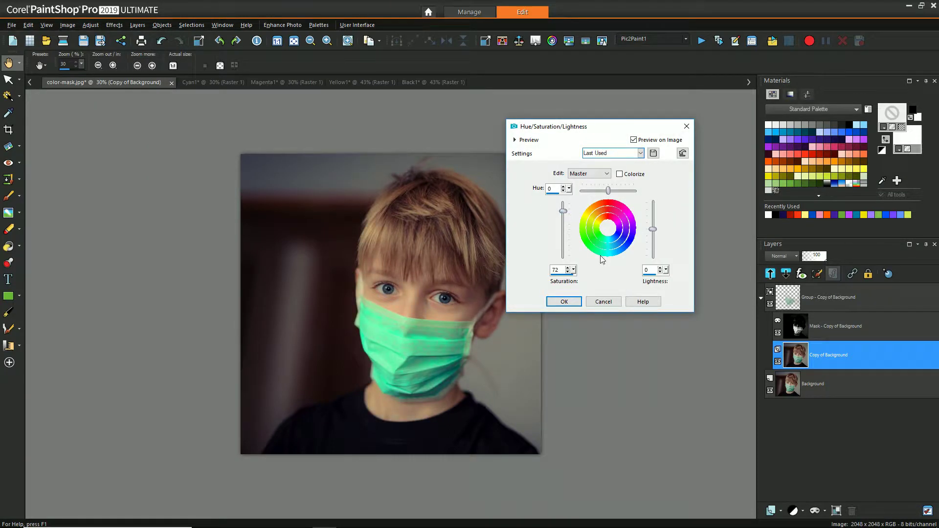
# - Compare the photo with and without the saturation boost, then discard the change
pyautogui.click(633, 141)
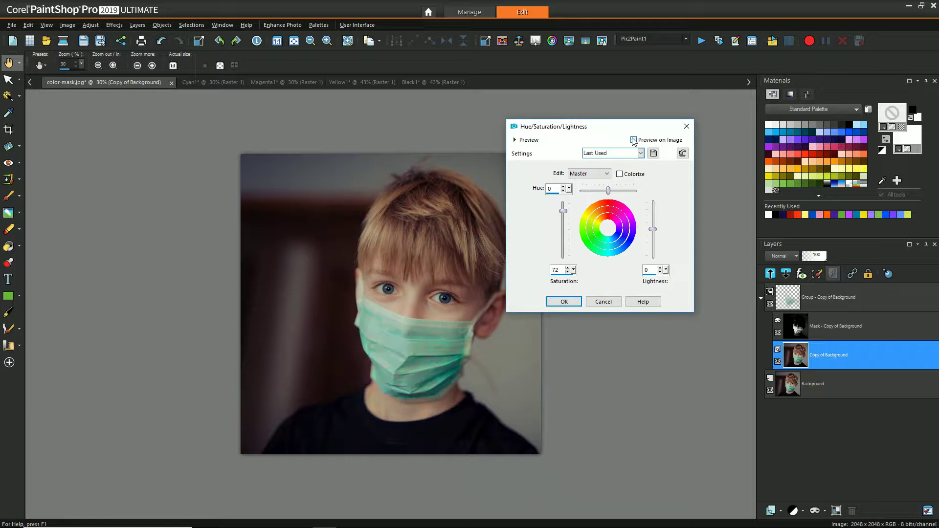
pyautogui.click(633, 140)
pyautogui.click(633, 140)
pyautogui.click(633, 141)
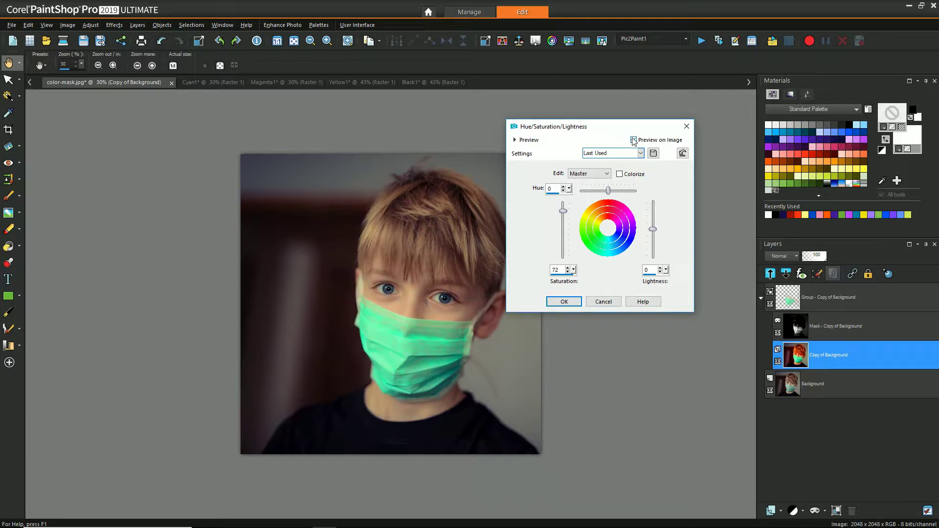
pyautogui.click(633, 141)
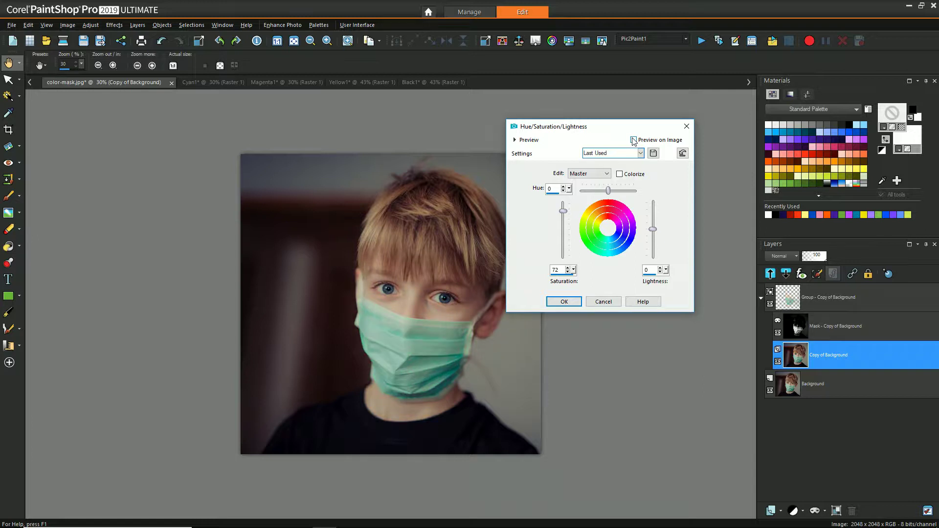
pyautogui.click(634, 141)
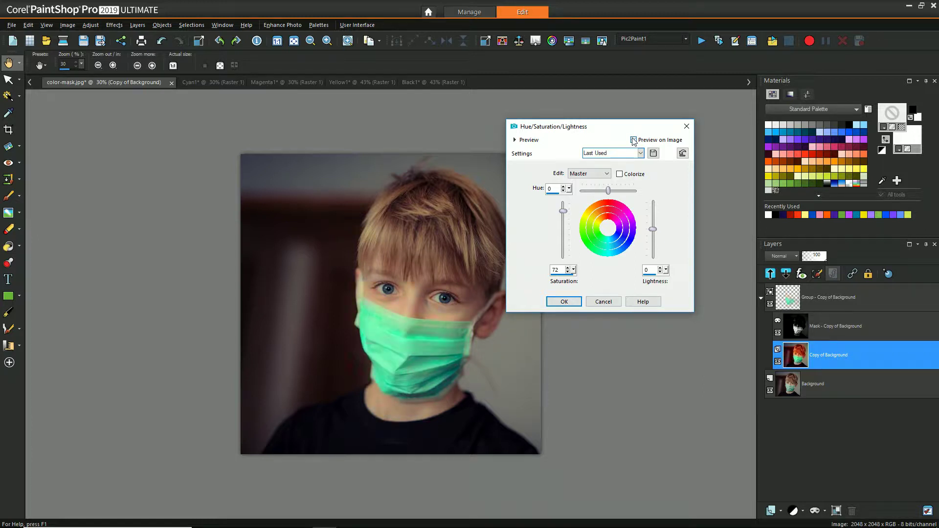
pyautogui.click(603, 302)
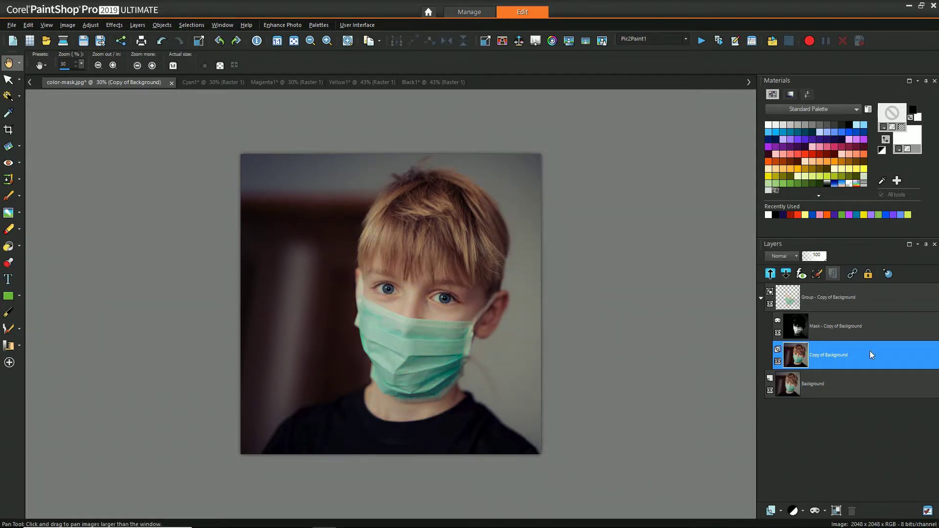
# - Delete the mask layer group
pyautogui.moveTo(866, 351)
pyautogui.moveTo(821, 336)
pyautogui.rightClick(817, 301)
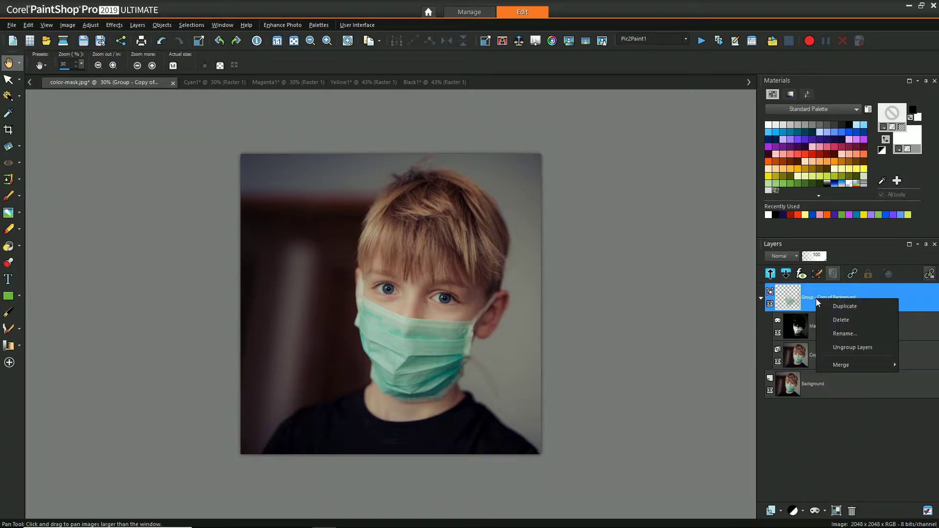
pyautogui.click(825, 324)
pyautogui.click(447, 287)
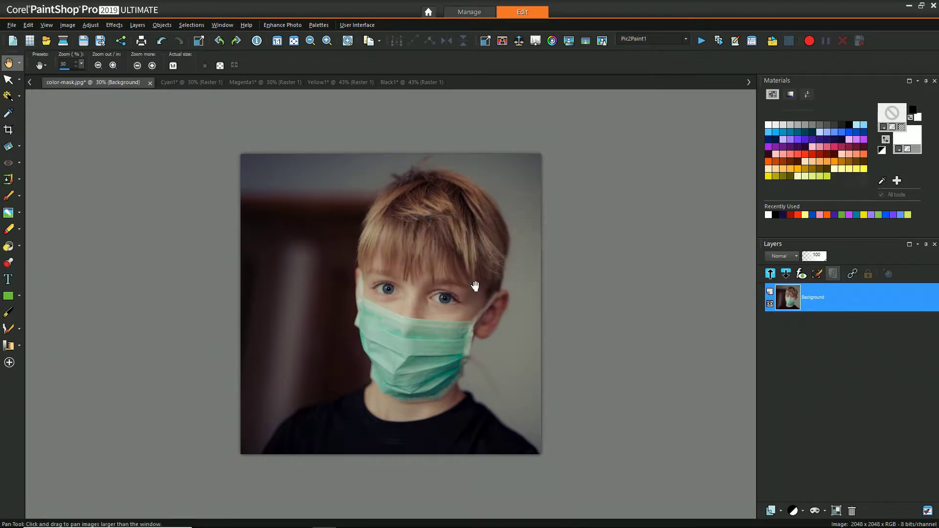
# - Duplicate the Background, add an empty Raster 1 layer above it, and sample the mask's teal
pyautogui.rightClick(805, 307)
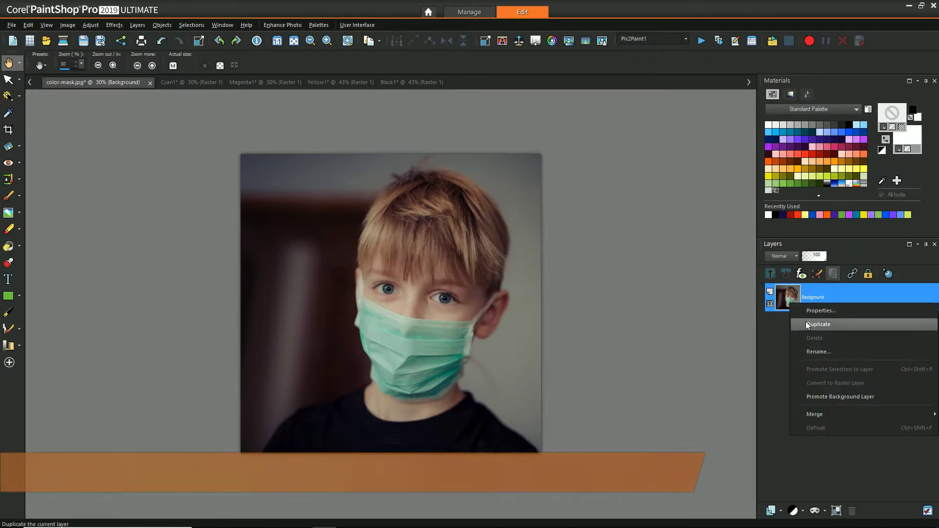
pyautogui.click(812, 324)
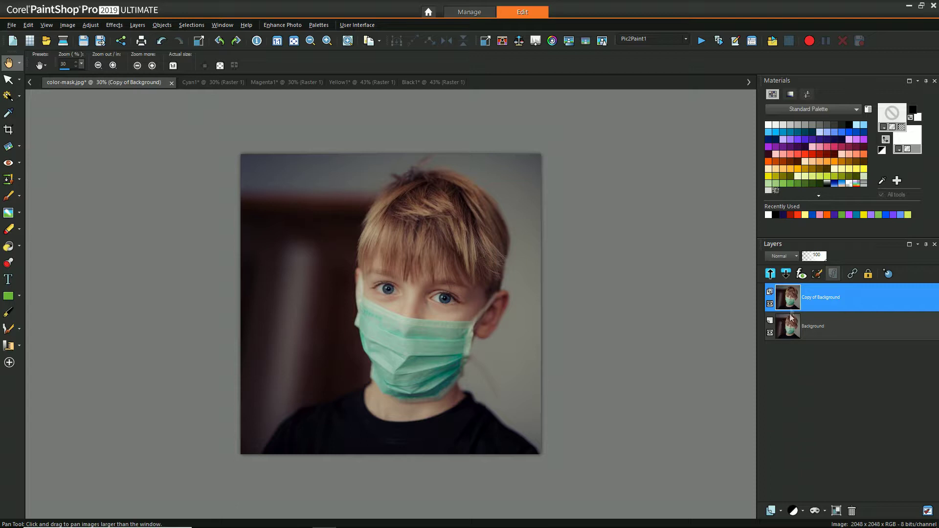
pyautogui.click(780, 510)
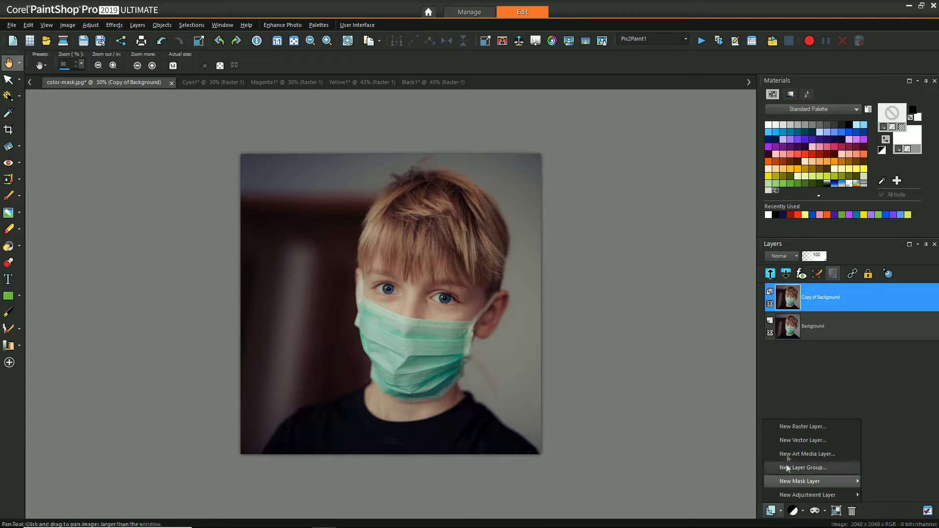
pyautogui.click(787, 427)
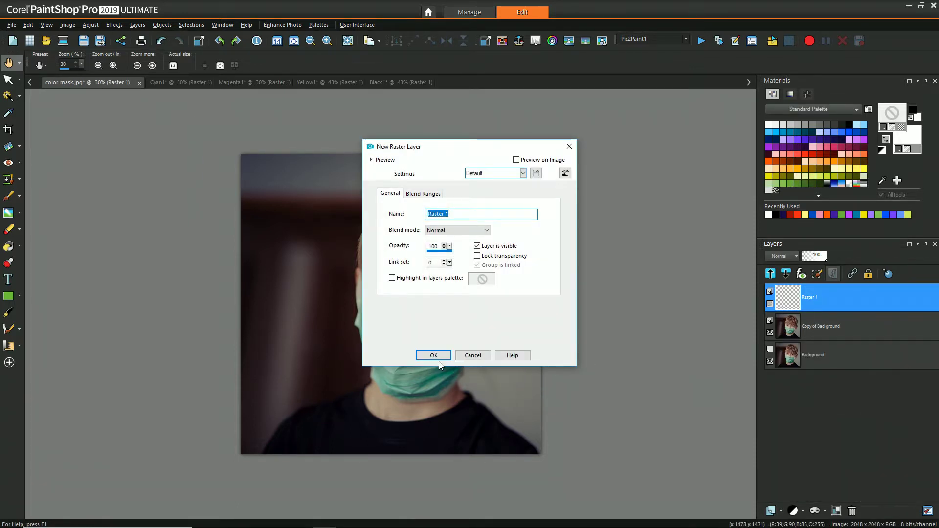
pyautogui.click(433, 353)
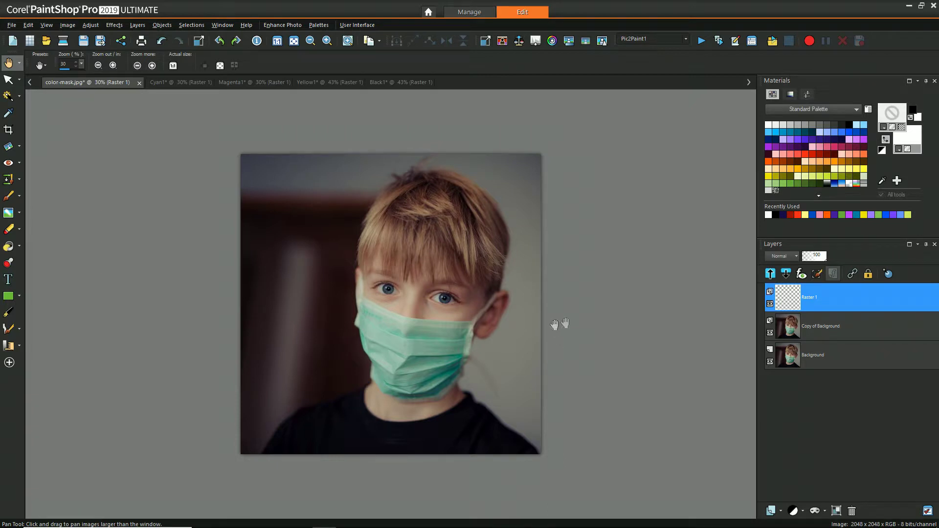
pyautogui.moveTo(473, 316)
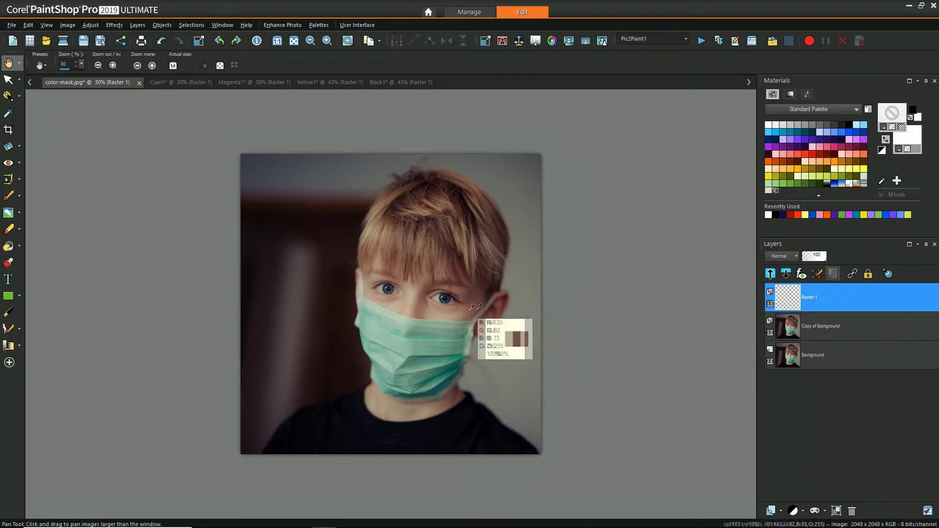
pyautogui.keyDown('ctrl'); pyautogui.click(394, 370); pyautogui.keyUp('ctrl')
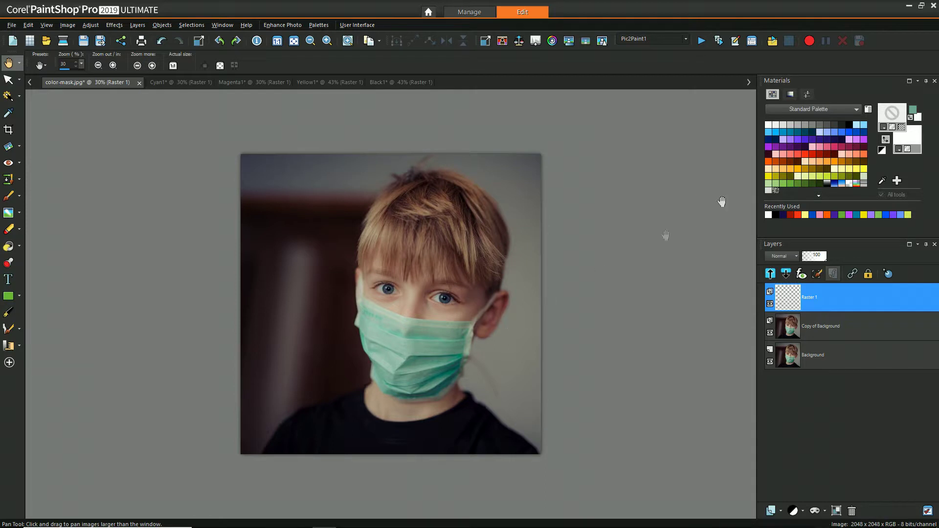
# - Flood-fill Raster 1 with the sampled teal and set its blend mode to Difference
pyautogui.click(899, 127)
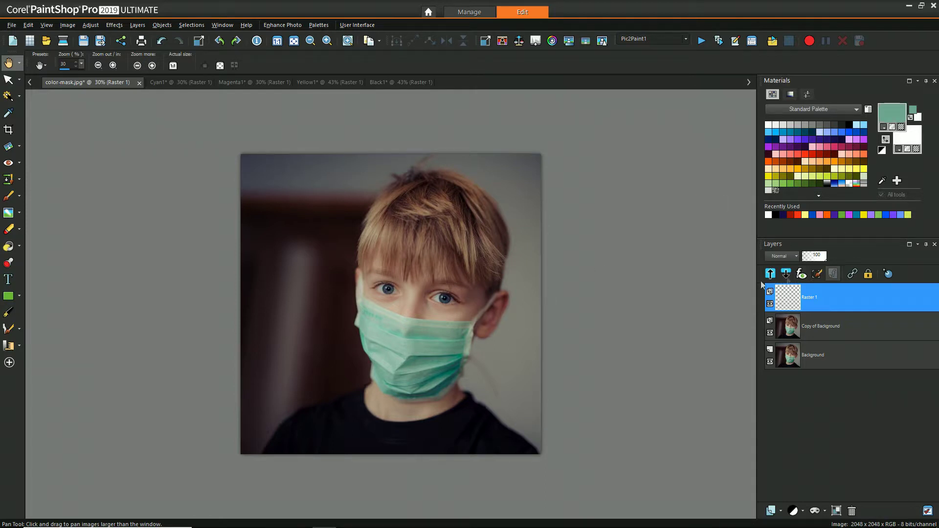
pyautogui.press('f')
pyautogui.click(496, 303)
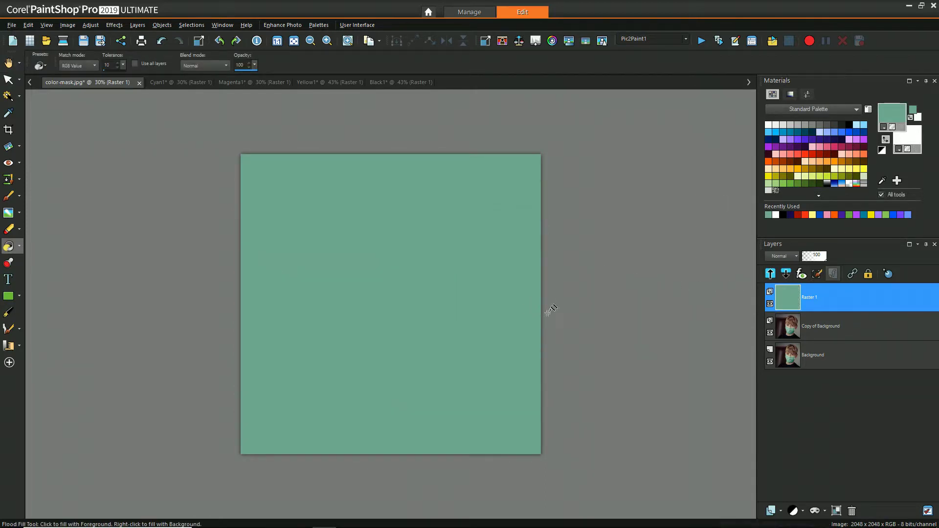
pyautogui.click(788, 257)
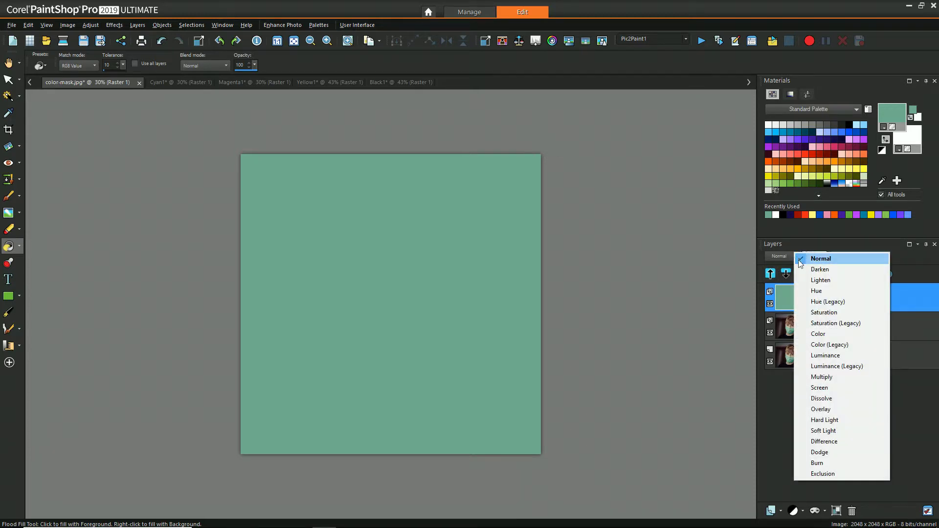
pyautogui.click(831, 442)
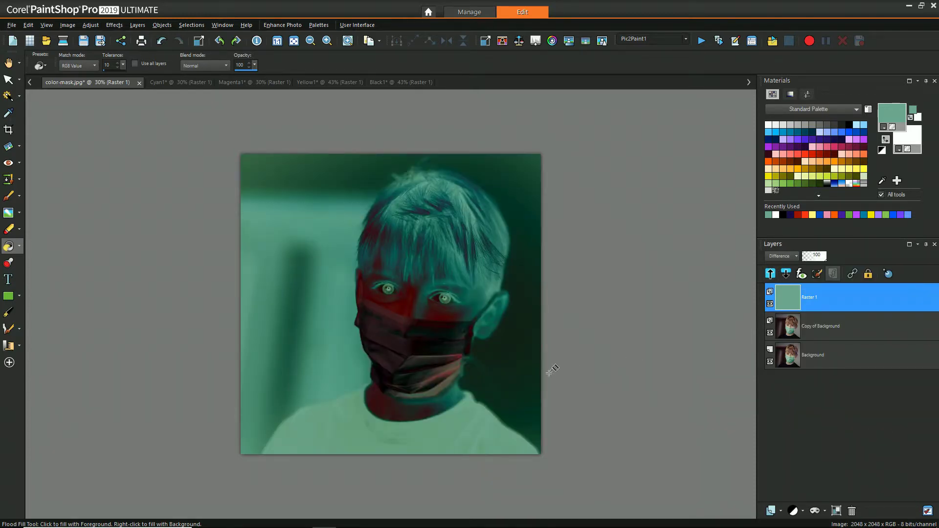
pyautogui.moveTo(835, 301)
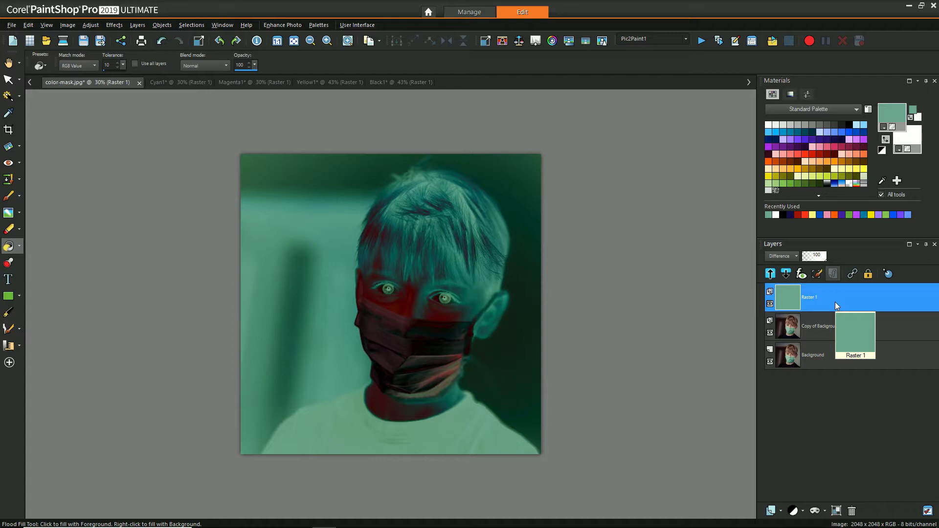
# - Merge the teal Difference layer down into Copy of Background
pyautogui.rightClick(812, 297)
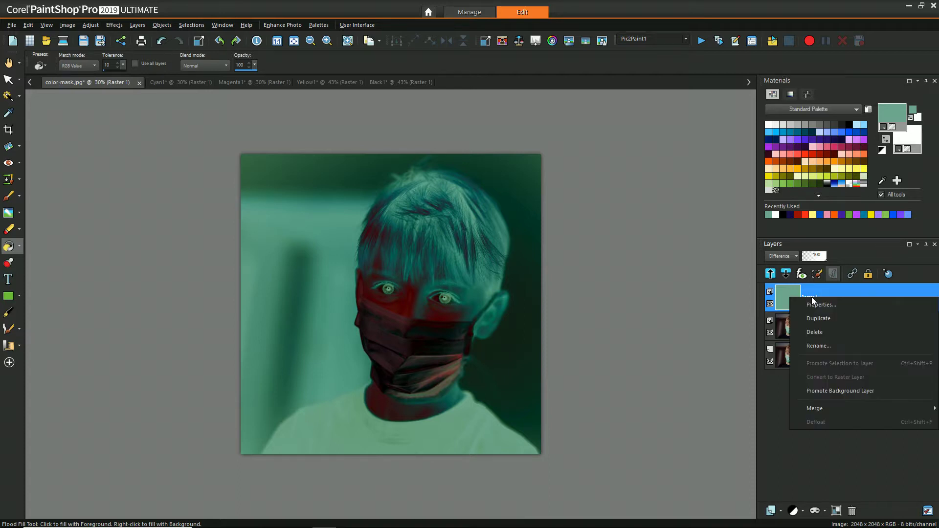
pyautogui.moveTo(817, 408)
pyautogui.click(753, 409)
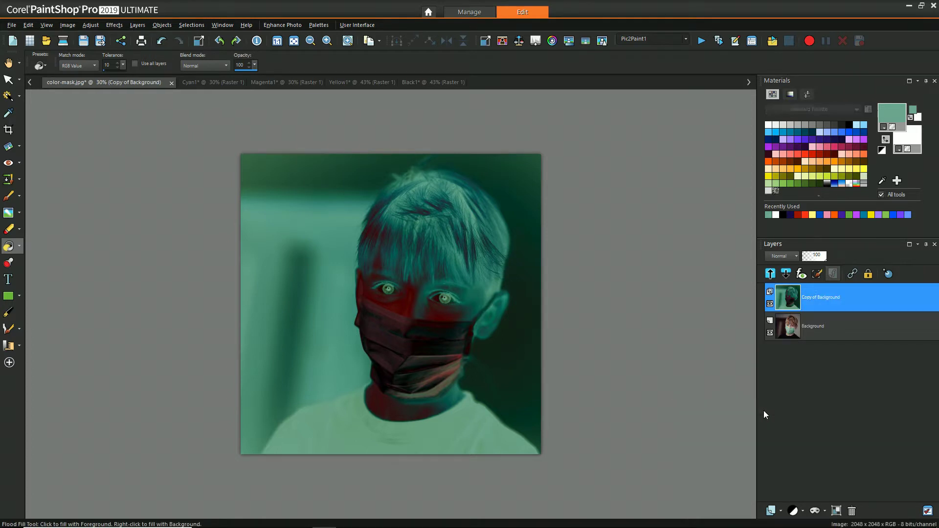
# - Copy the merged result, paste it as new image Image2, and return to color-mask.jpg
pyautogui.rightClick(805, 298)
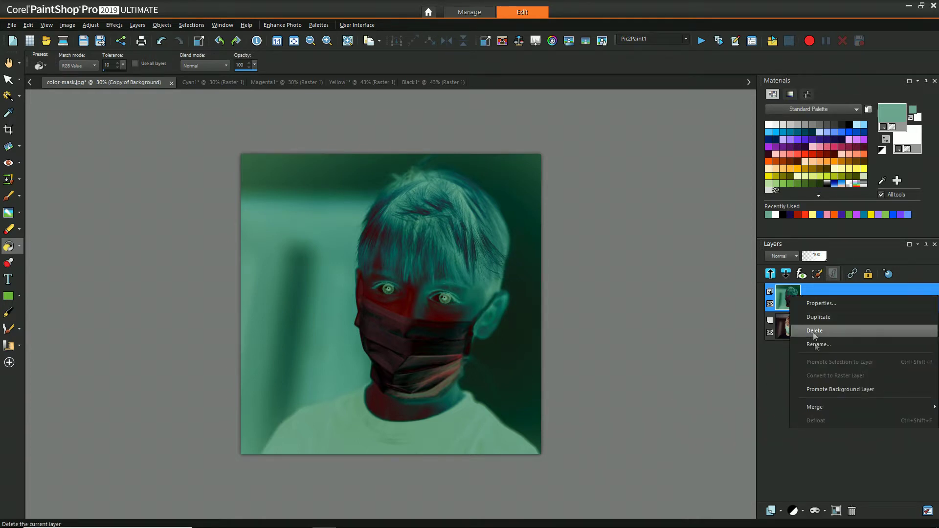
pyautogui.click(8, 64)
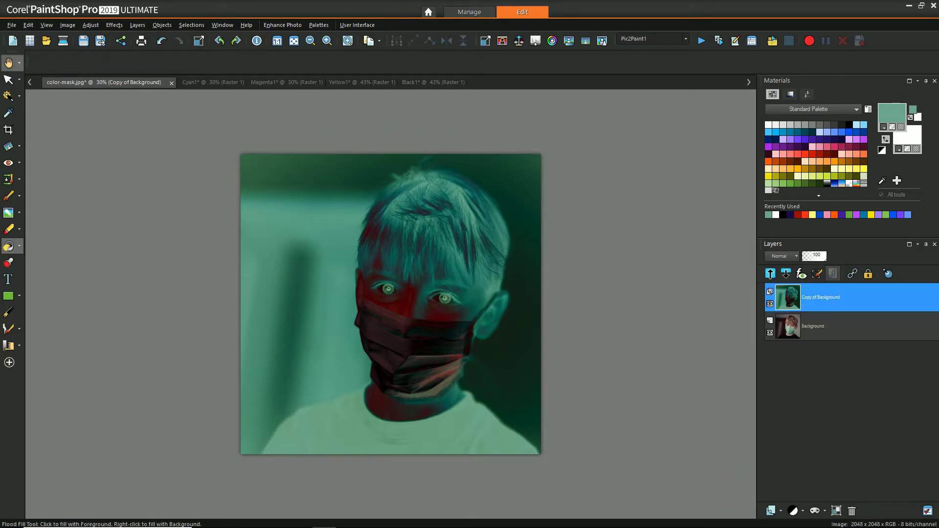
pyautogui.rightClick(370, 294)
pyautogui.click(413, 329)
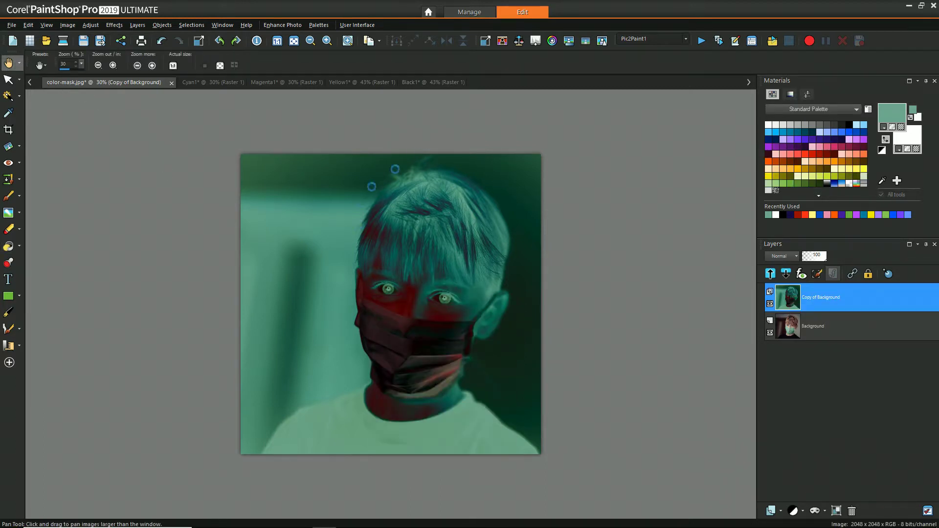
pyautogui.rightClick(498, 87)
pyautogui.click(543, 151)
pyautogui.scroll(-2, 471, 150)
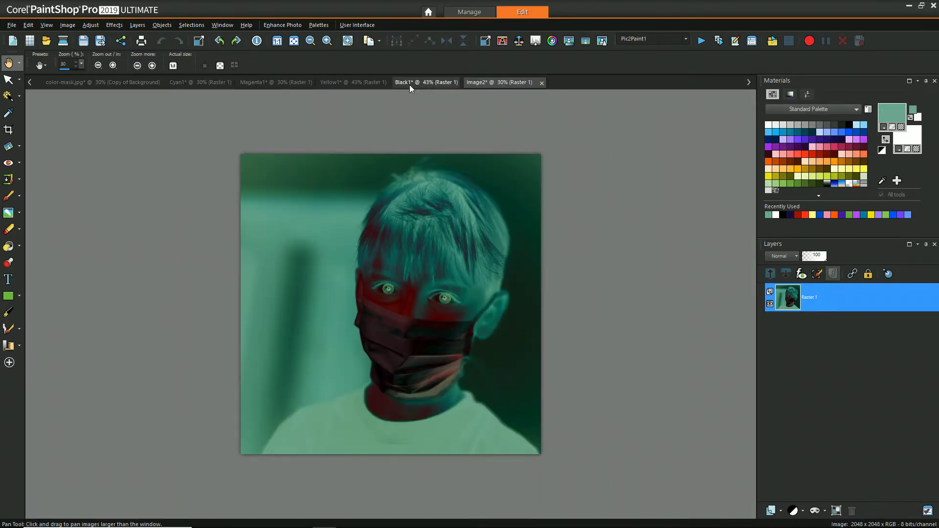
pyautogui.click(132, 82)
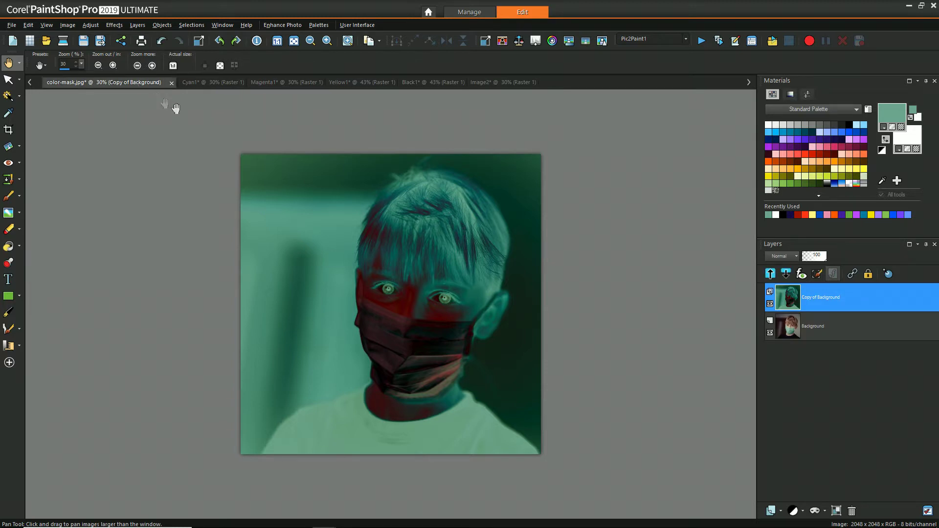
# - Replace the merged Copy of Background with a fresh duplicate of the Background layer
pyautogui.moveTo(808, 300)
pyautogui.rightClick(811, 293)
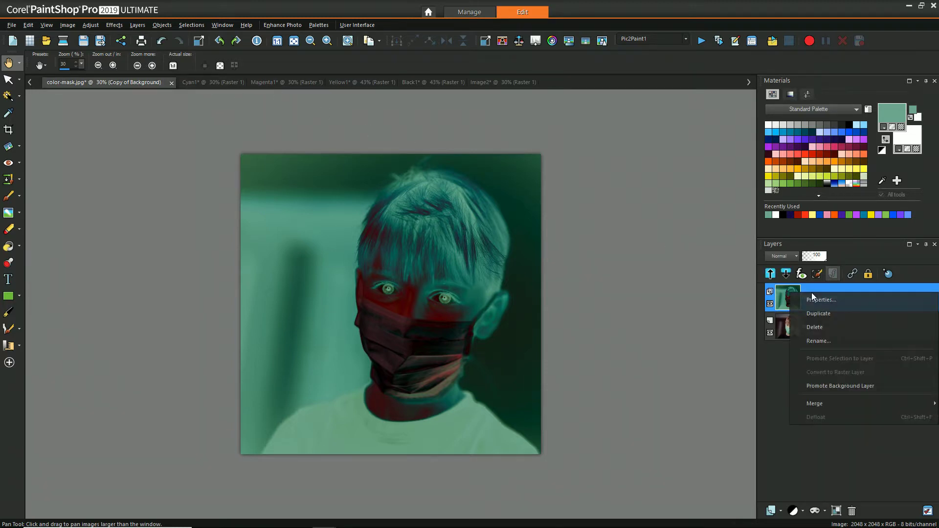
pyautogui.click(815, 328)
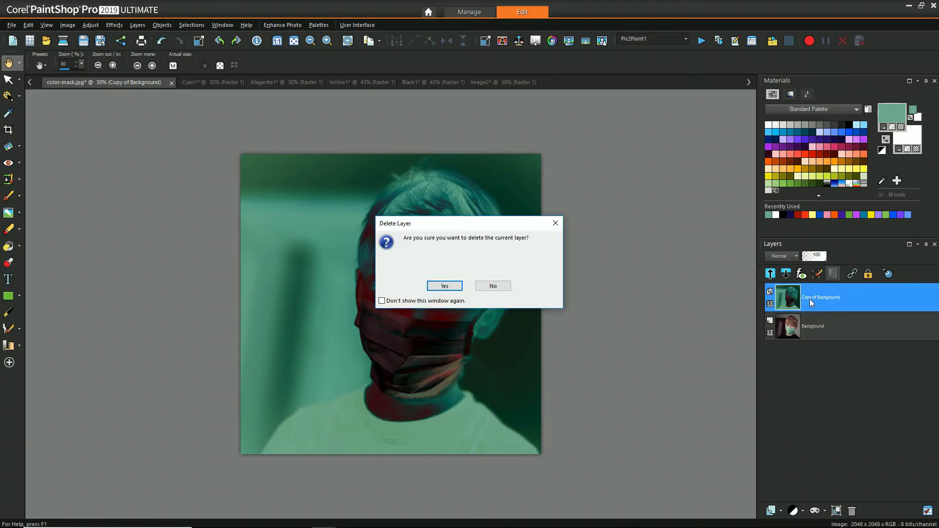
pyautogui.click(443, 287)
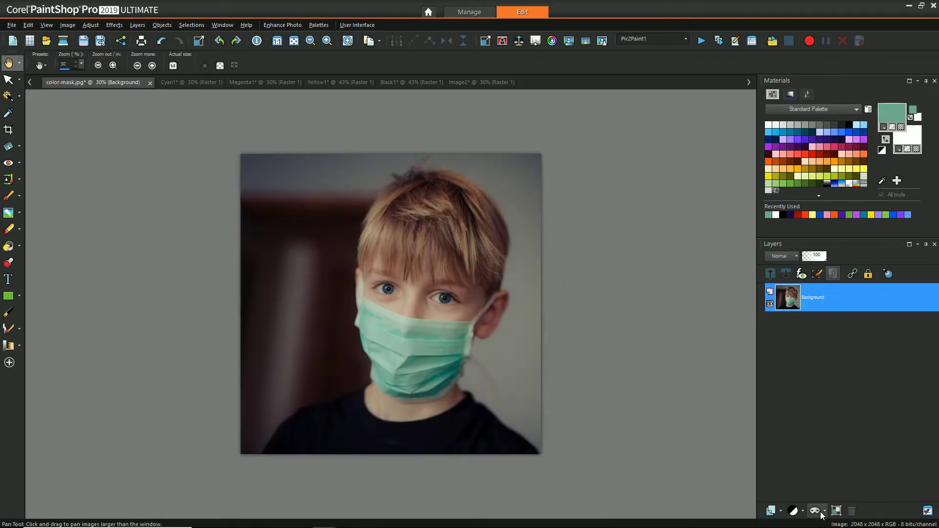
pyautogui.rightClick(788, 307)
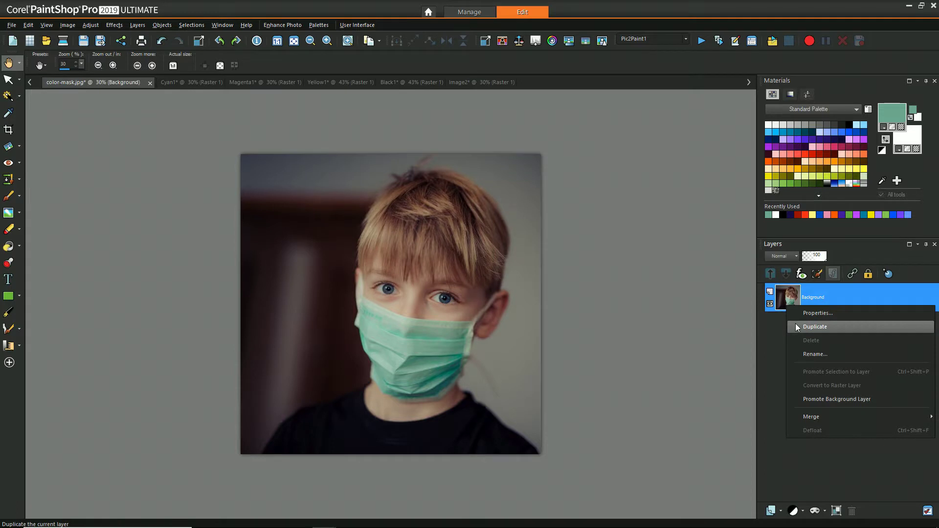
pyautogui.click(795, 326)
# - Create a mask from image on the copy, using Image2's luminance as source
pyautogui.click(824, 511)
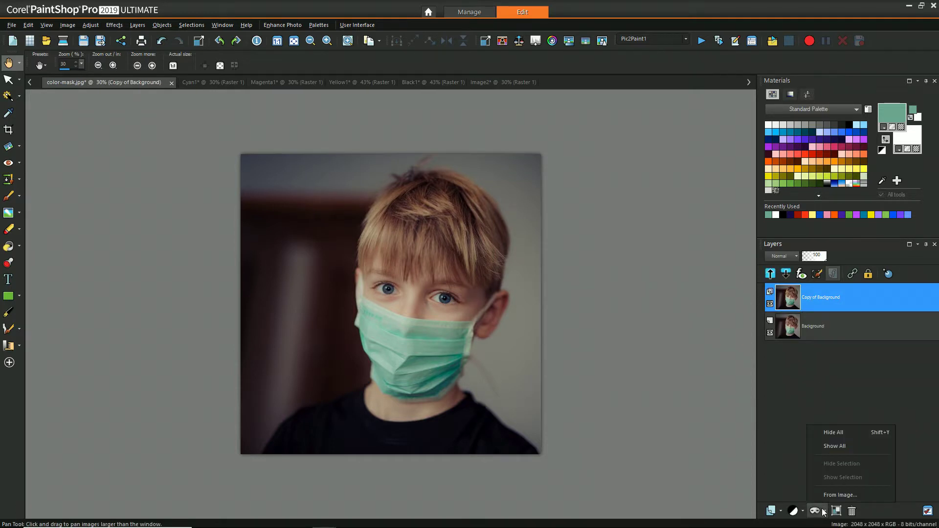
pyautogui.click(829, 498)
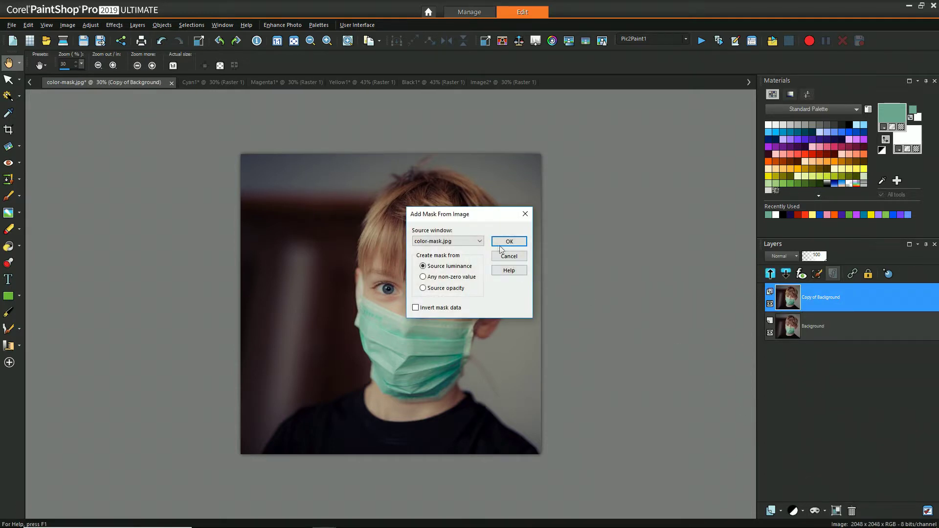
pyautogui.click(481, 241)
pyautogui.click(444, 281)
pyautogui.click(509, 241)
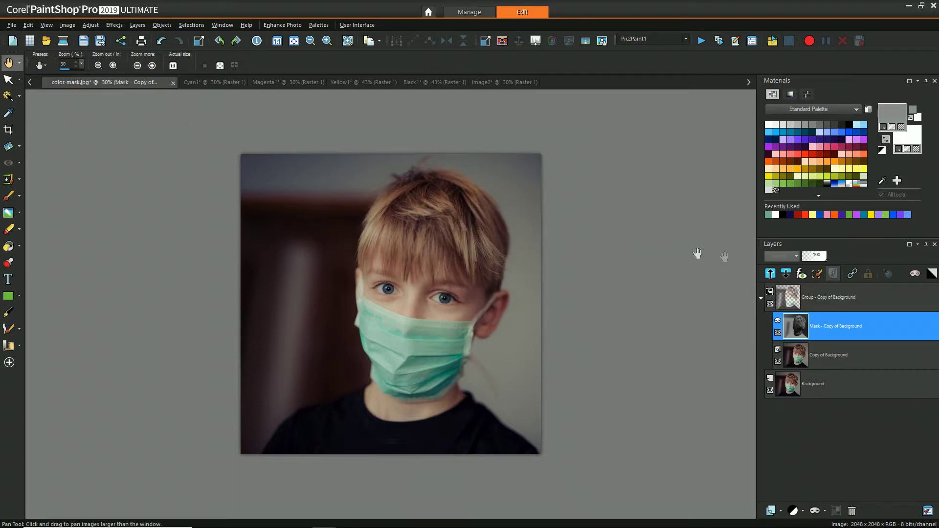
# - Apply Negative Image to the Image2 mask, toggling Background visibility to check it
pyautogui.moveTo(779, 306)
pyautogui.click(769, 391)
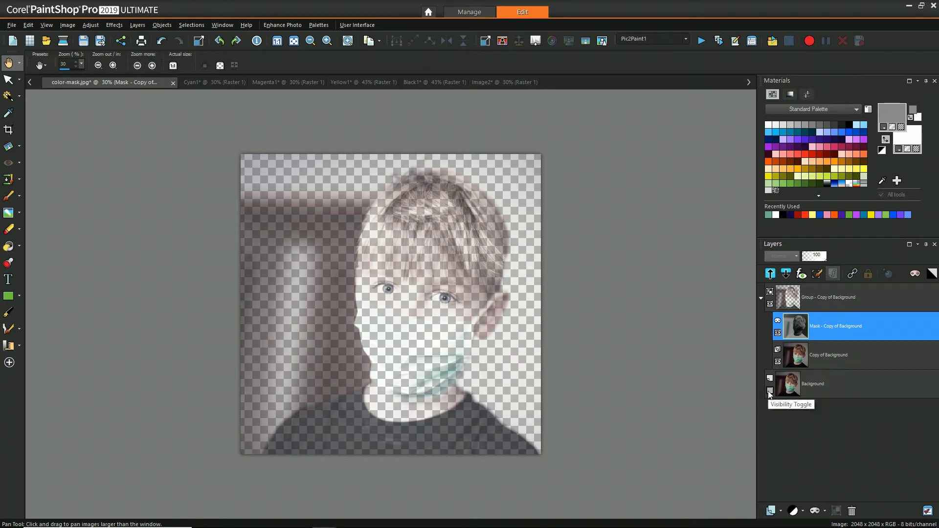
pyautogui.click(769, 391)
pyautogui.rightClick(817, 325)
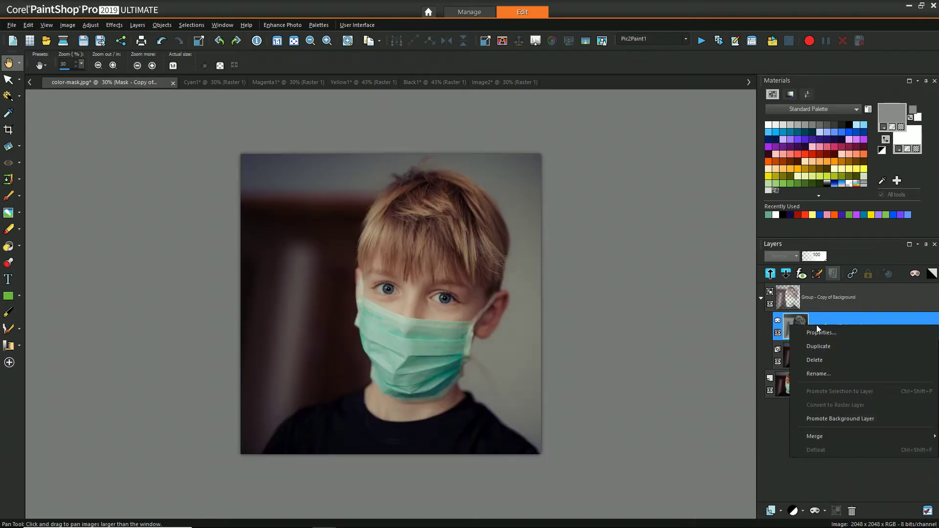
pyautogui.click(68, 26)
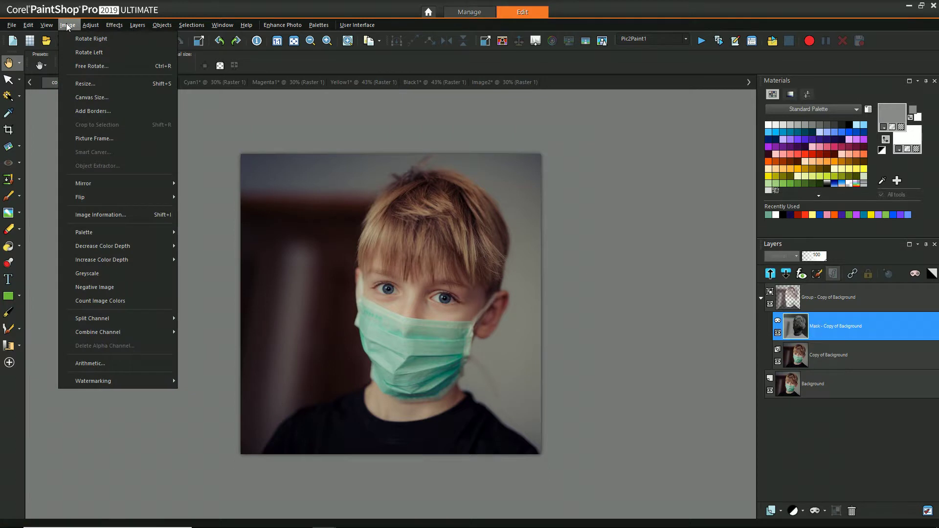
pyautogui.click(117, 286)
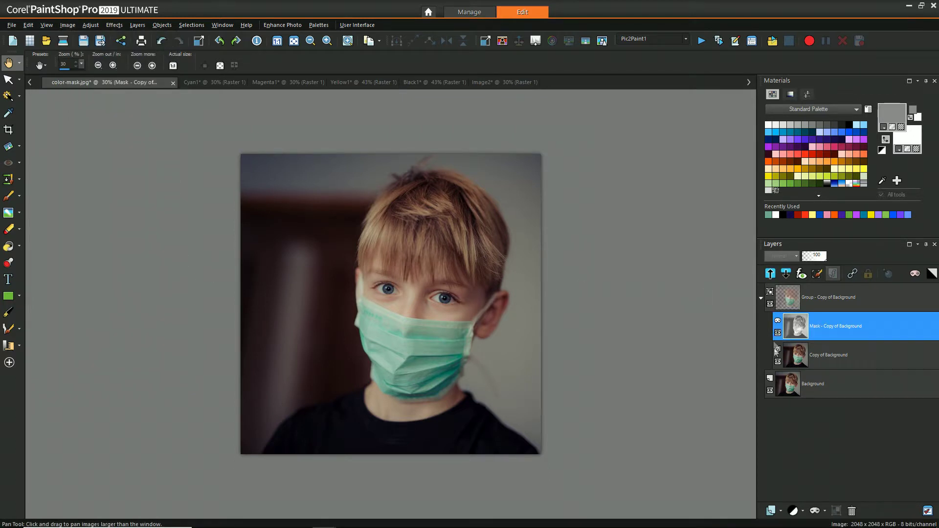
pyautogui.click(771, 391)
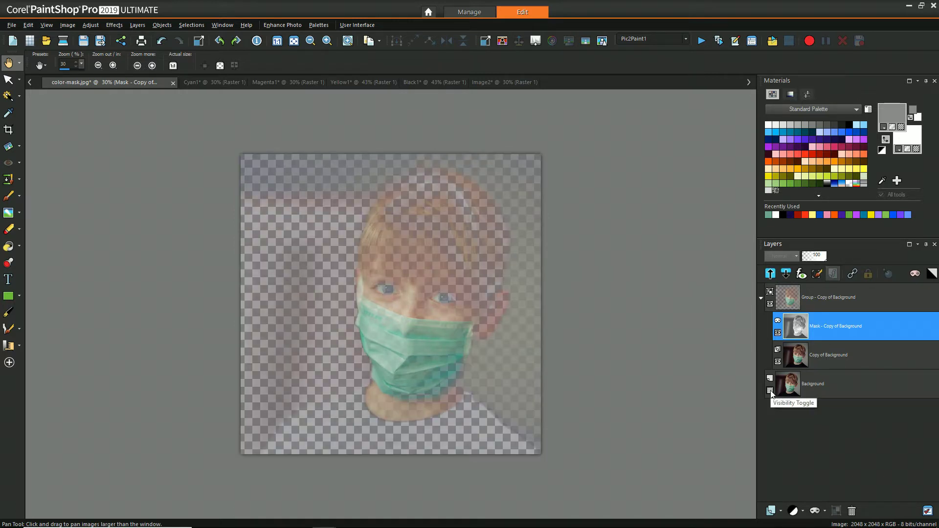
pyautogui.click(771, 390)
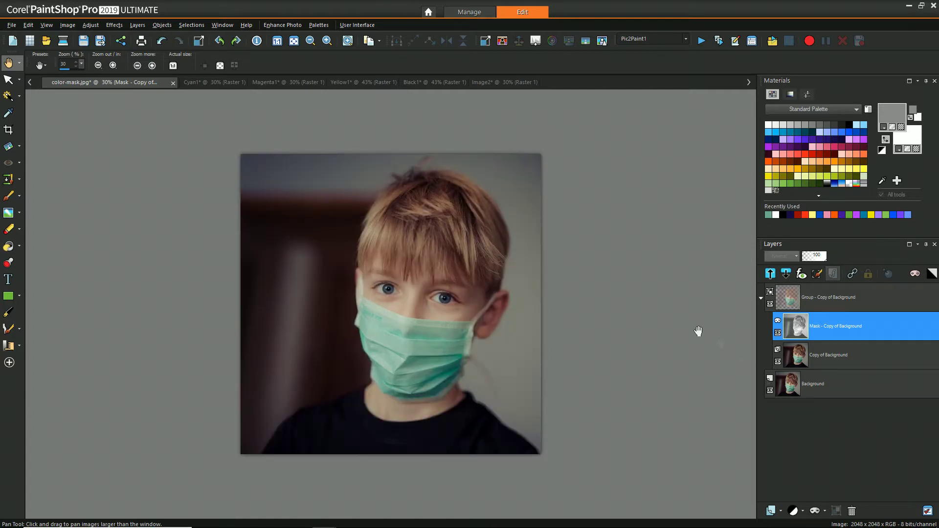
# - Open Levels for the mask, cancel it, and hide the Background layer
pyautogui.click(92, 25)
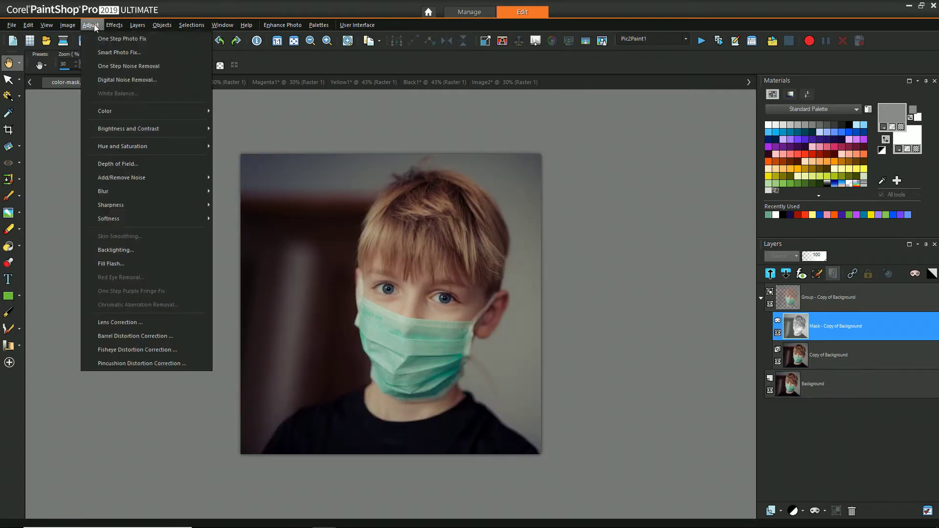
pyautogui.moveTo(178, 129)
pyautogui.click(266, 239)
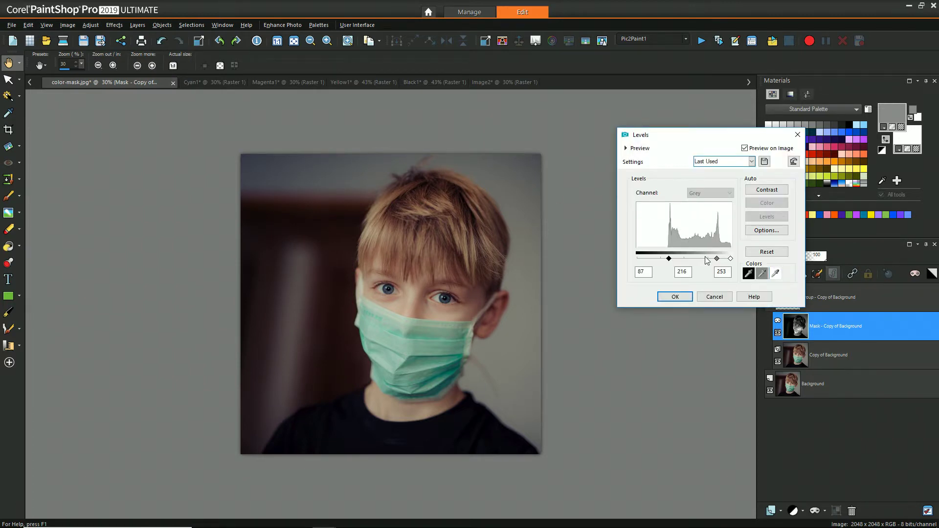
pyautogui.moveTo(703, 137); pyautogui.dragTo(587, 129)
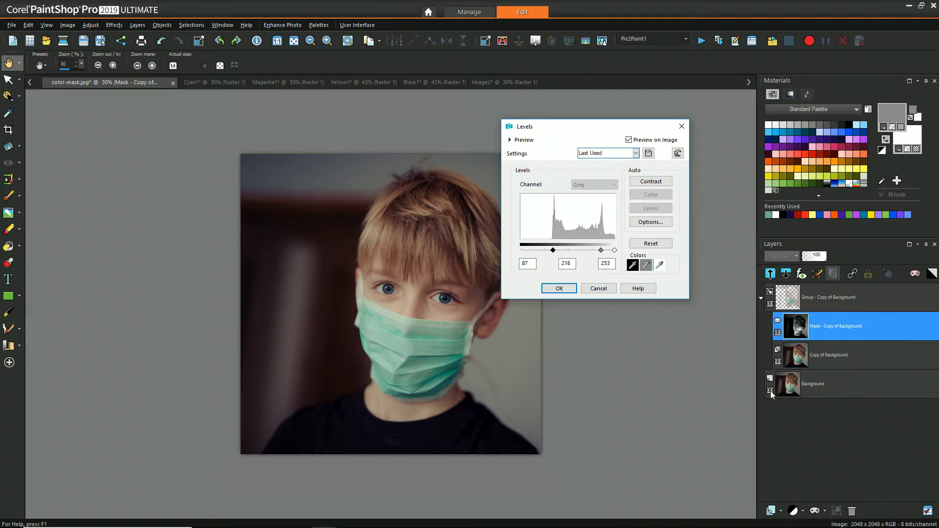
pyautogui.click(612, 288)
pyautogui.click(770, 391)
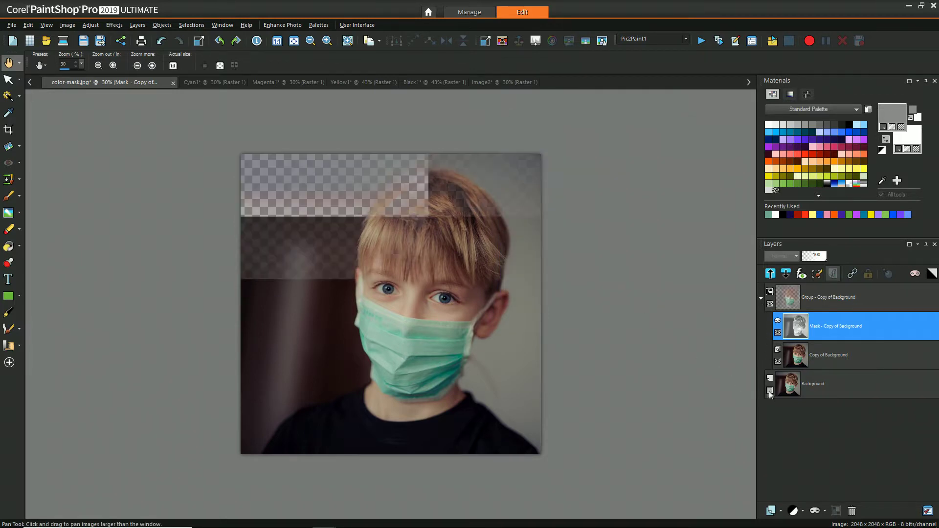
# - Apply Levels 87, 232, 253 to the mask and show the Background layer again
pyautogui.click(90, 25)
pyautogui.moveTo(114, 25)
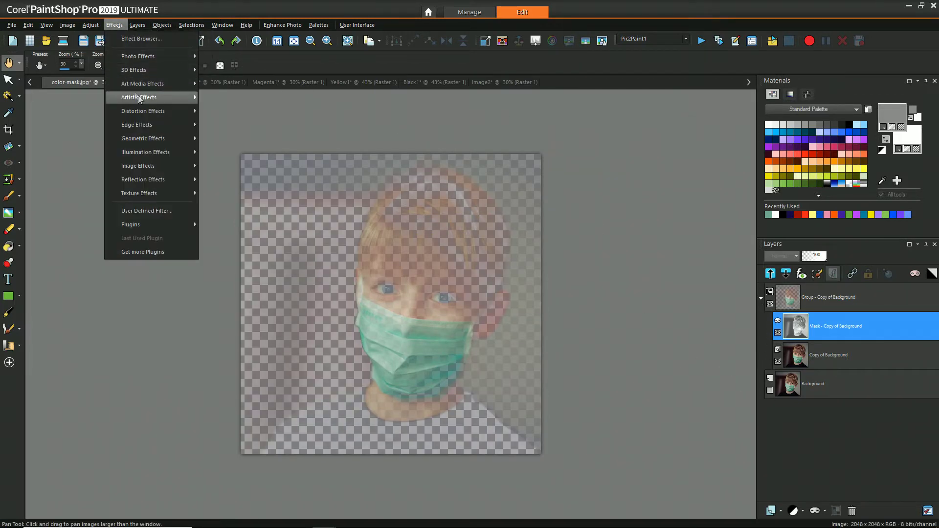
pyautogui.moveTo(114, 129)
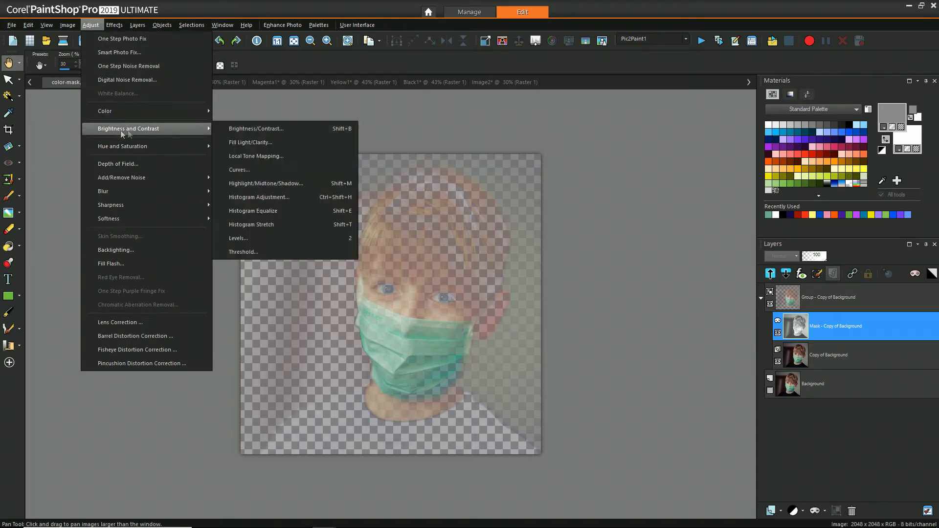
pyautogui.click(263, 240)
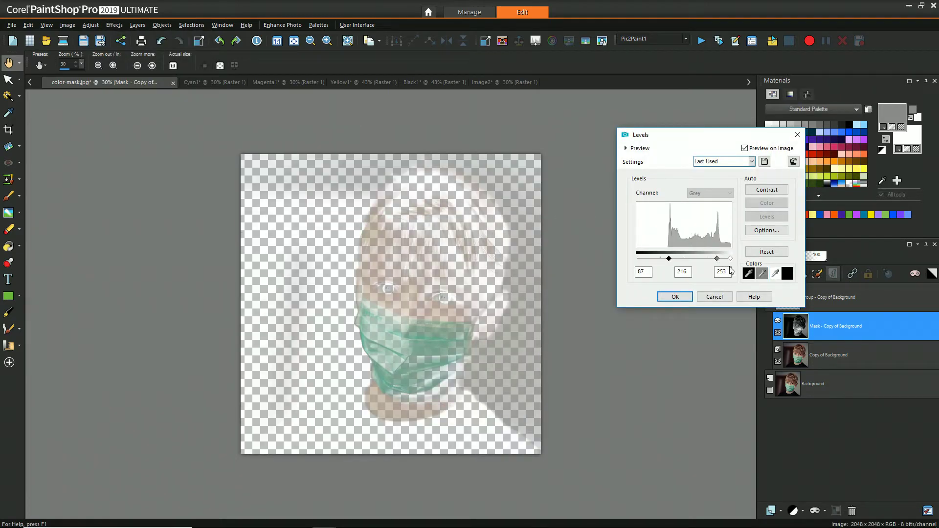
pyautogui.moveTo(717, 259); pyautogui.dragTo(713, 259)
pyautogui.click(724, 273)
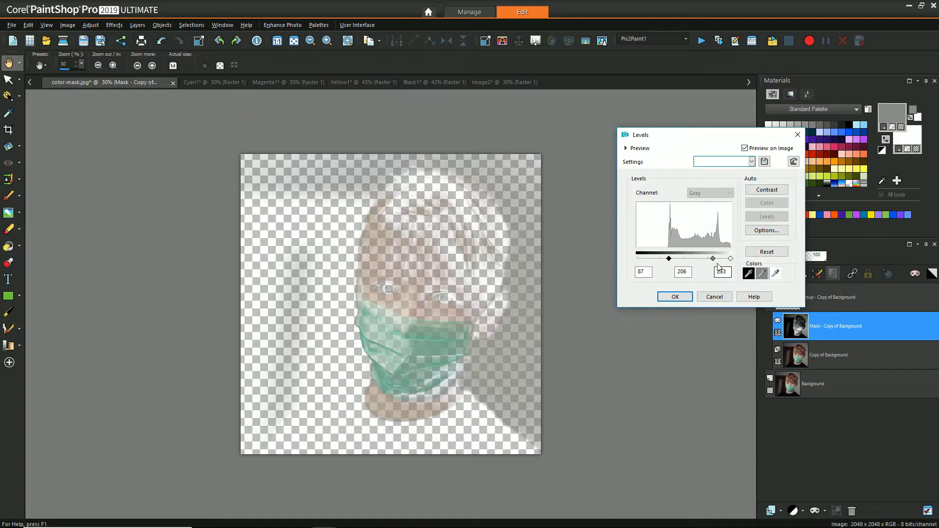
pyautogui.moveTo(713, 259); pyautogui.dragTo(720, 258)
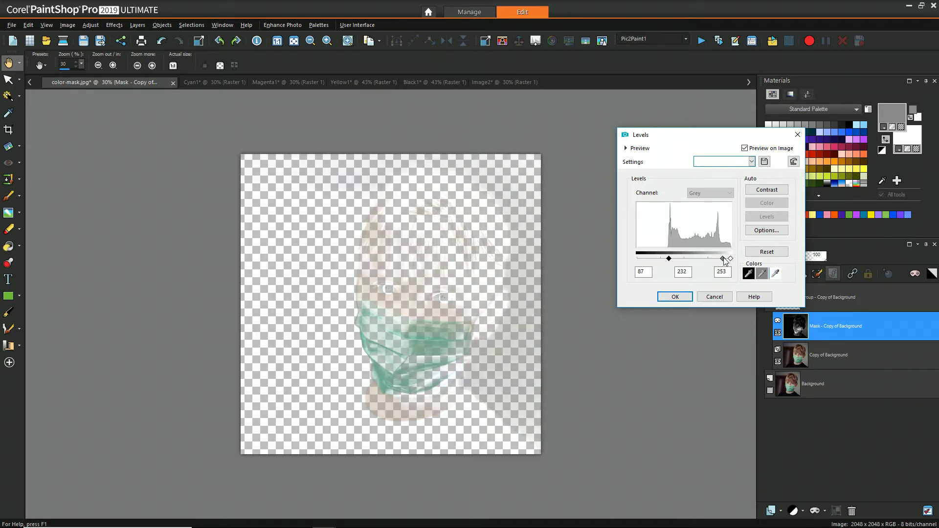
pyautogui.click(675, 296)
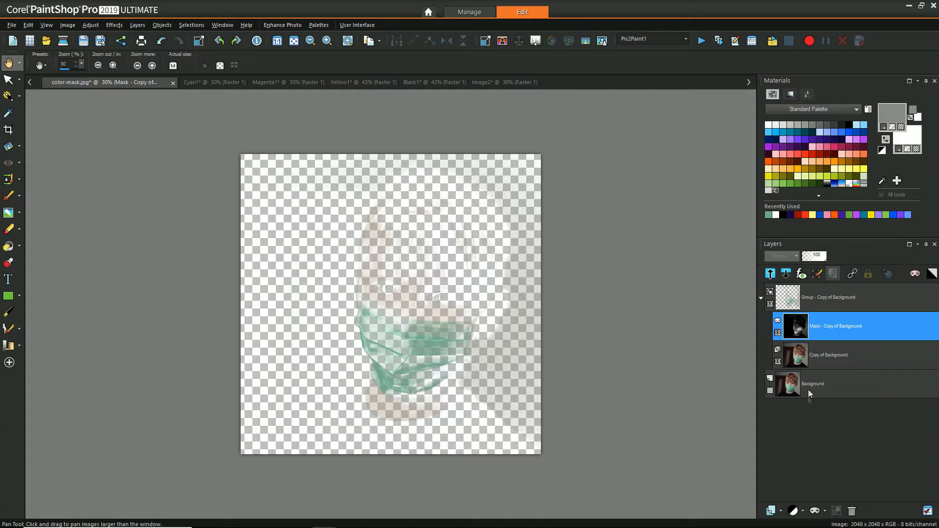
pyautogui.click(769, 391)
pyautogui.click(804, 361)
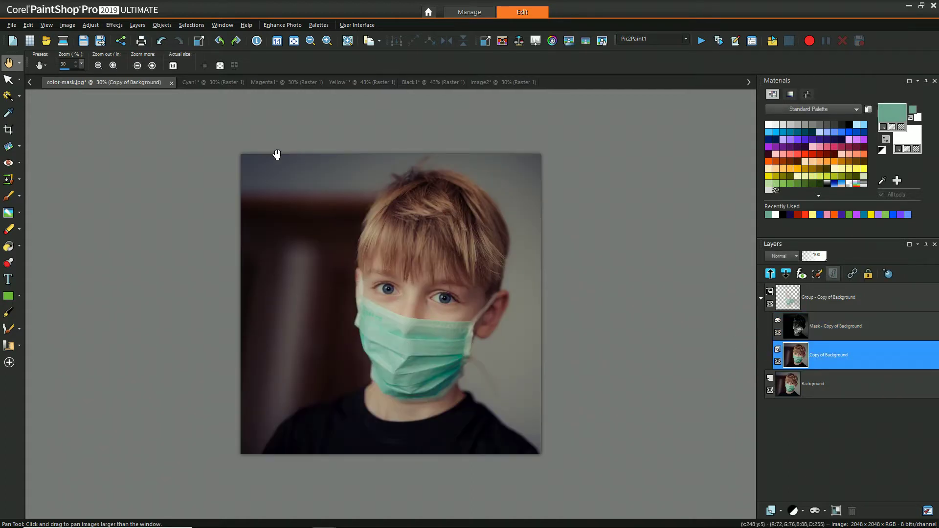
pyautogui.click(83, 27)
pyautogui.moveTo(131, 145)
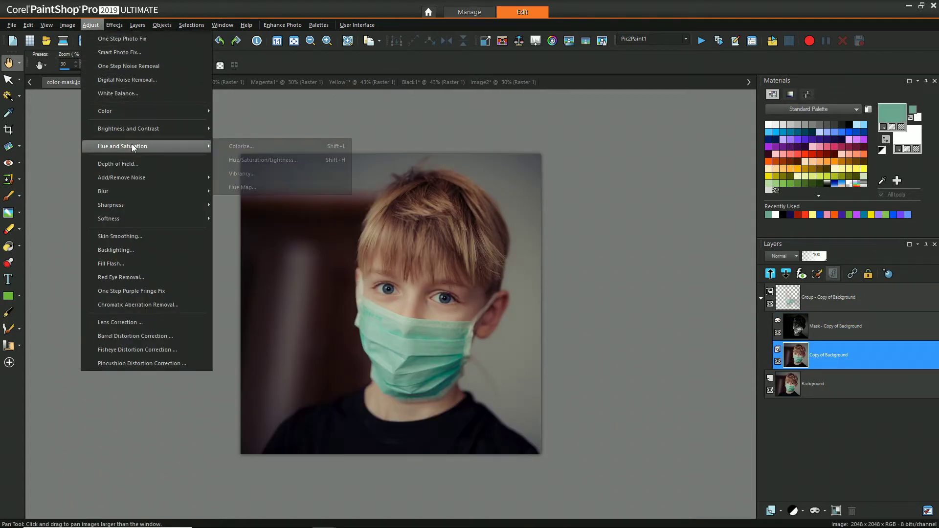
pyautogui.click(253, 150)
pyautogui.click(226, 204)
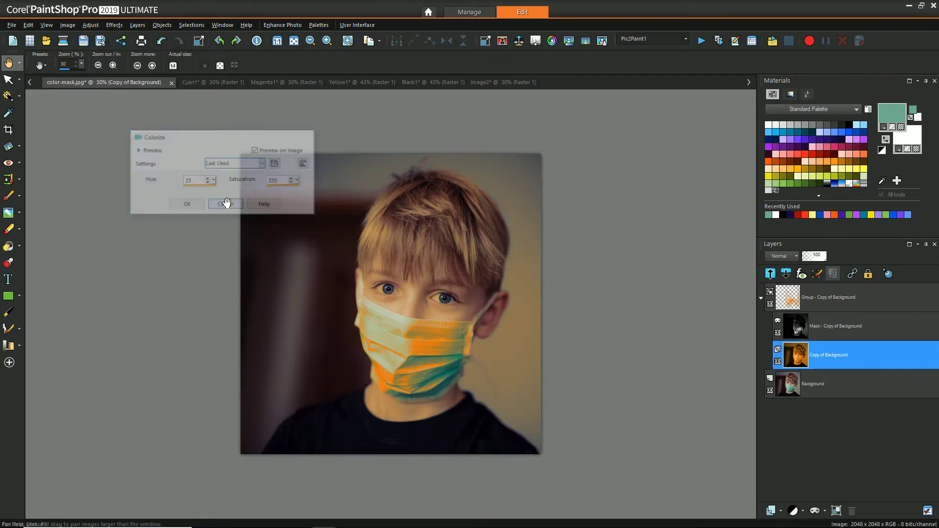
pyautogui.click(84, 25)
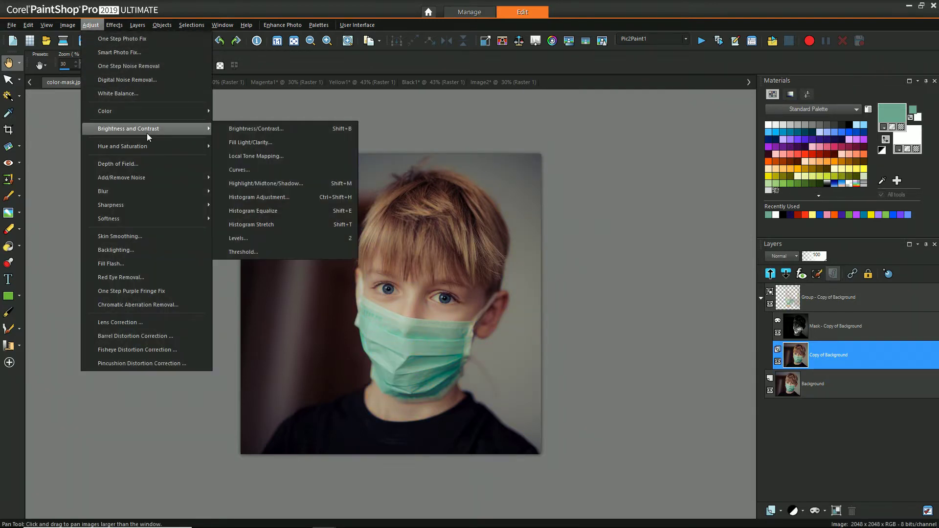
pyautogui.moveTo(147, 143)
pyautogui.click(252, 161)
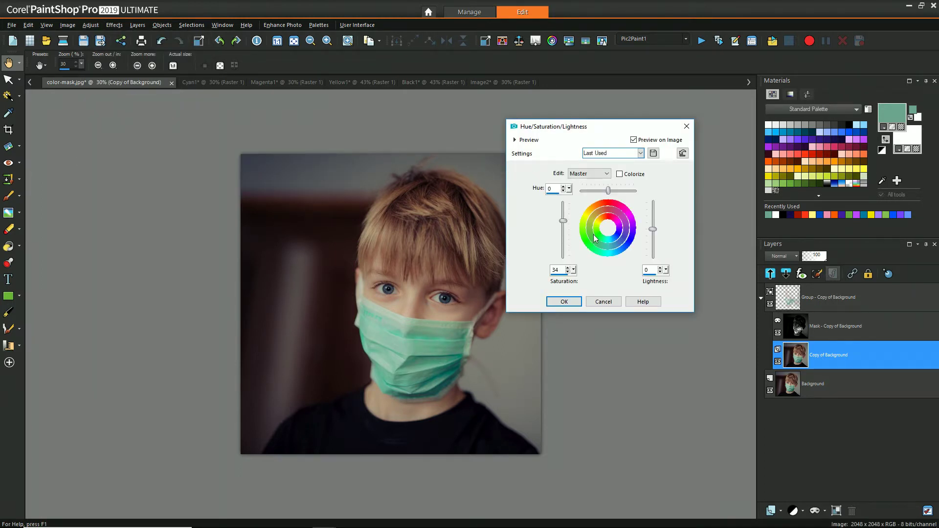
pyautogui.click(634, 140)
pyautogui.moveTo(563, 221); pyautogui.dragTo(566, 216)
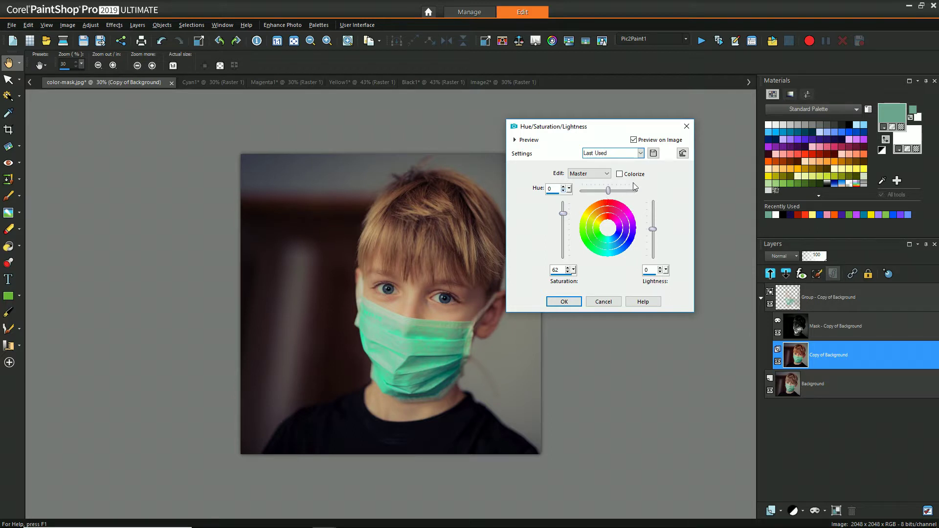
pyautogui.click(633, 141)
pyautogui.click(634, 141)
pyautogui.click(634, 140)
pyautogui.click(634, 140)
pyautogui.click(633, 140)
pyautogui.click(634, 140)
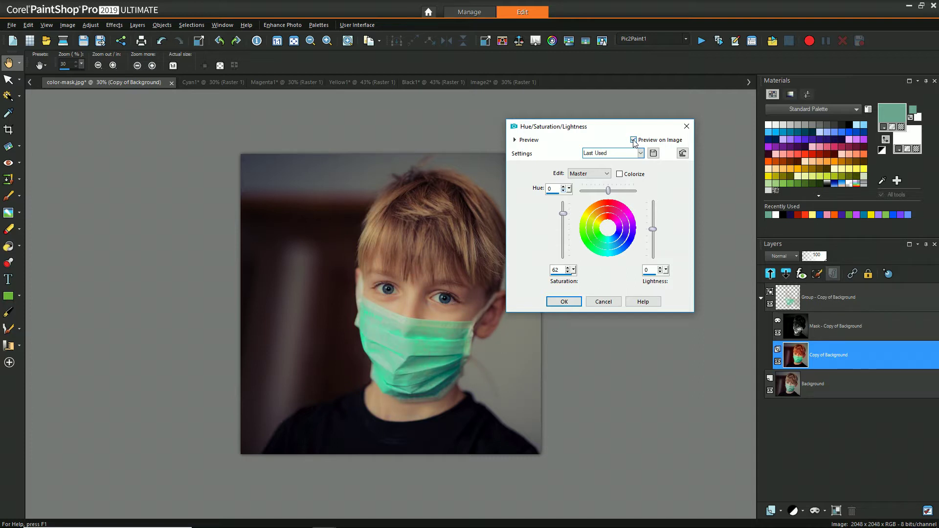
pyautogui.click(611, 304)
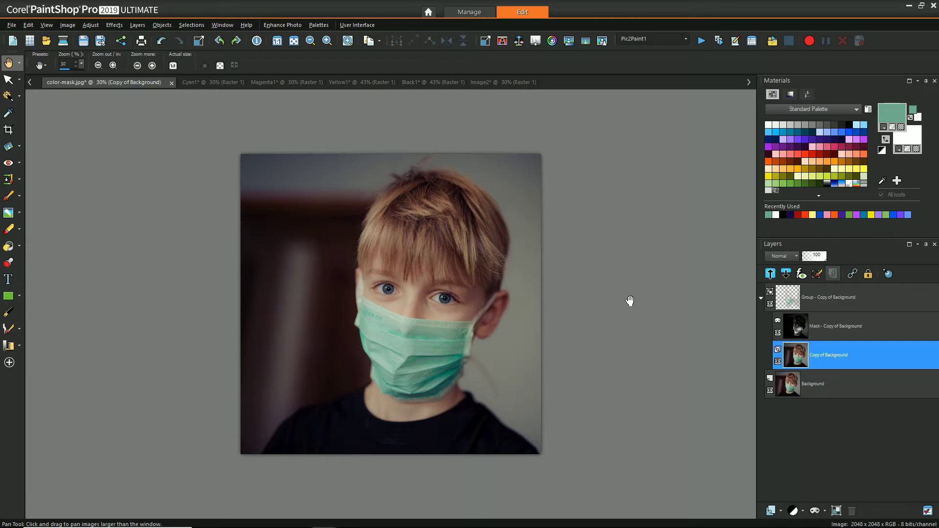